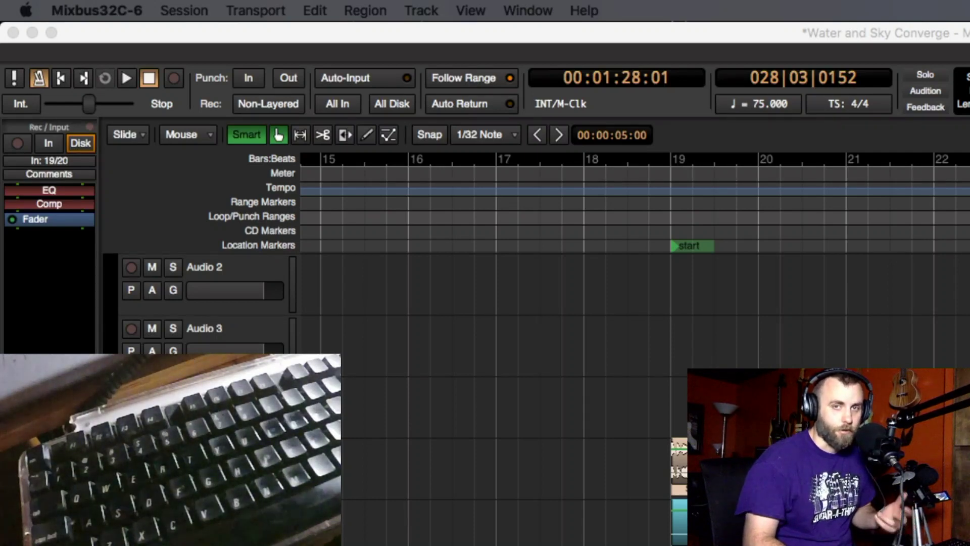
# Try to move the Sync Seq 1 region in the Lock edit mode and again in the Slide edit mode.
pyautogui.click(131, 181)
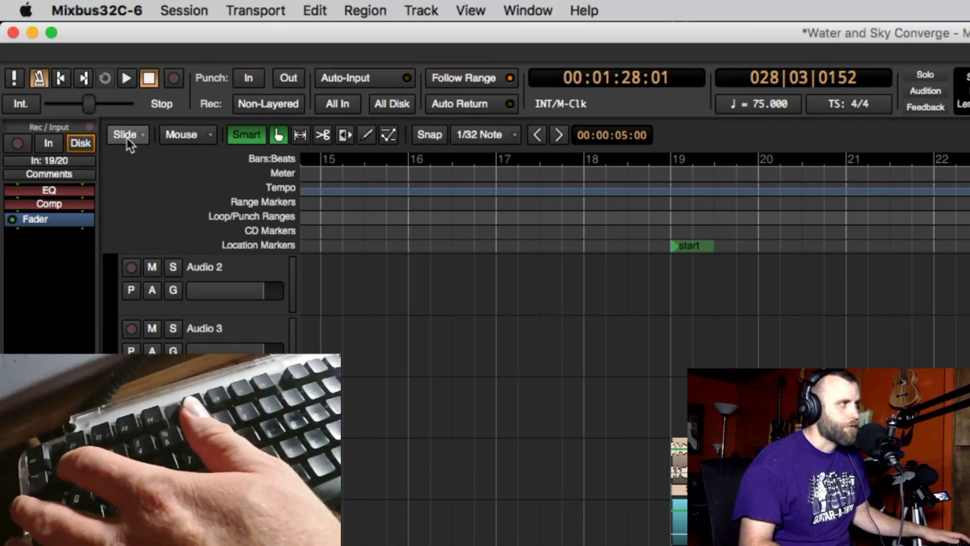
pyautogui.press('1')
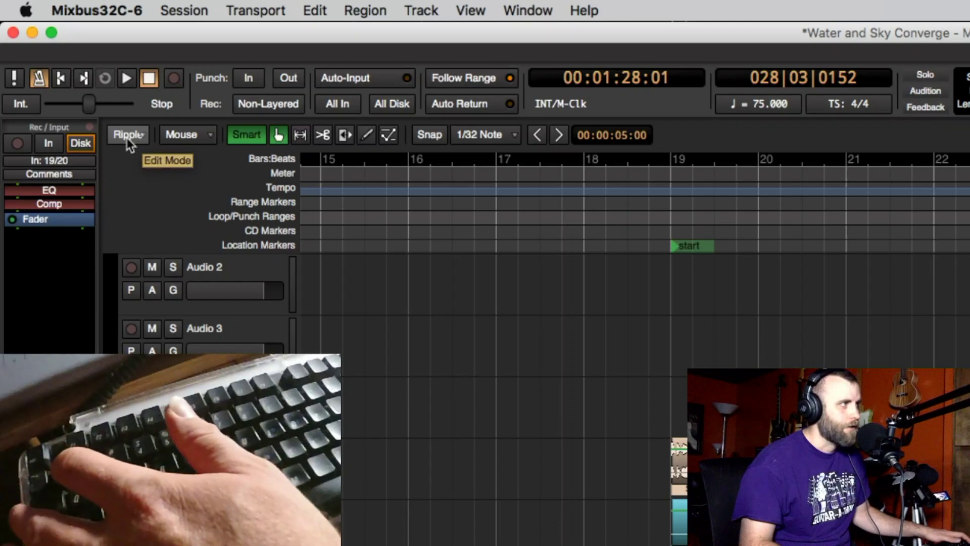
pyautogui.press('1')
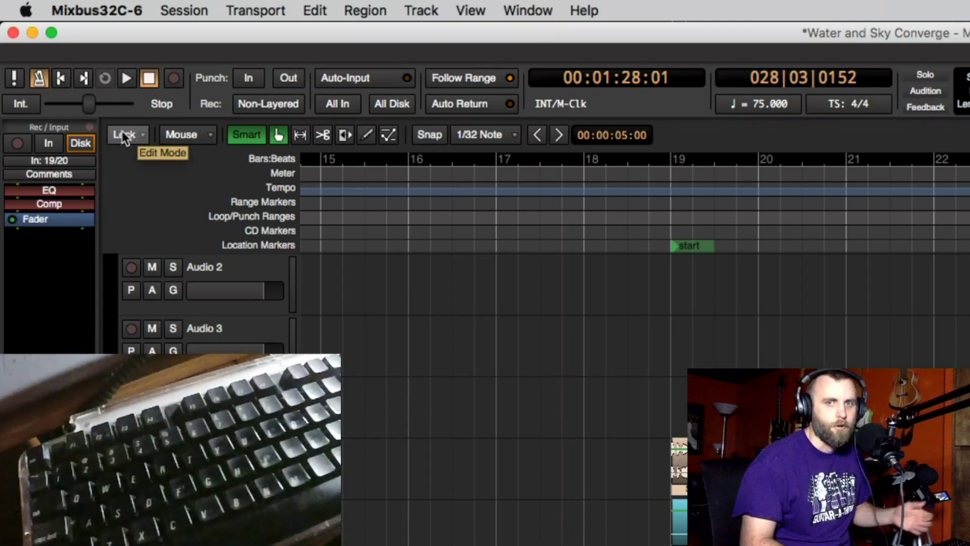
pyautogui.press('-')
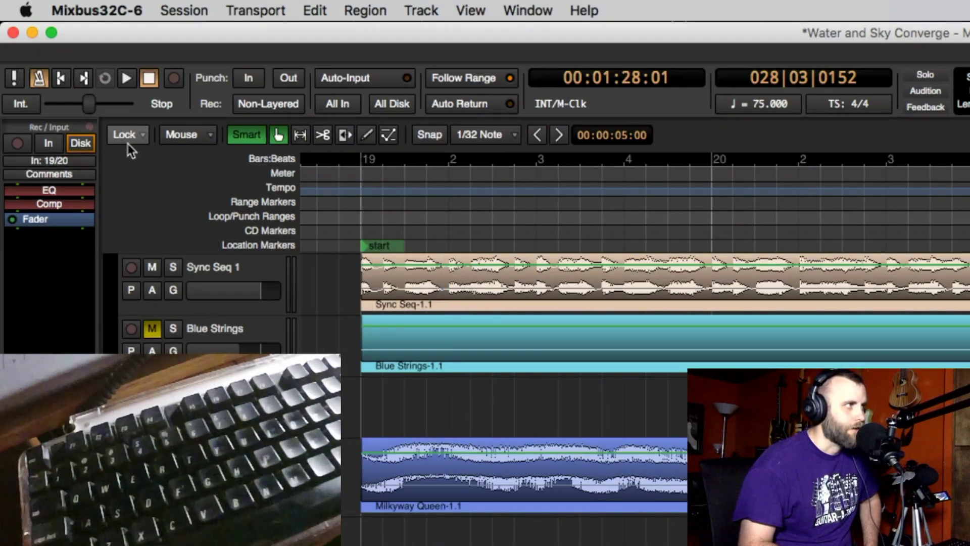
pyautogui.moveTo(429, 288)
pyautogui.mouseDown()
pyautogui.moveTo(565, 301)
pyautogui.moveTo(430, 293)
pyautogui.mouseUp()
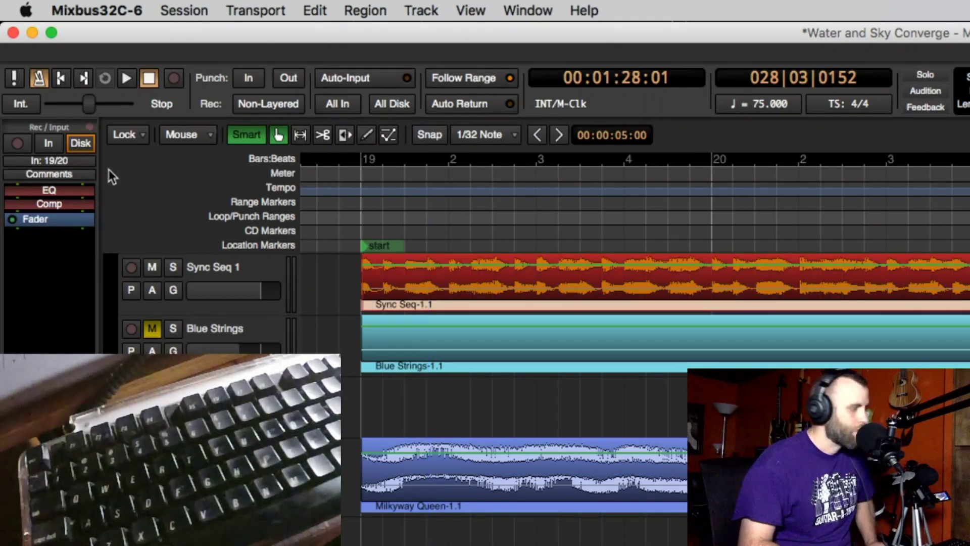
pyautogui.press('1')
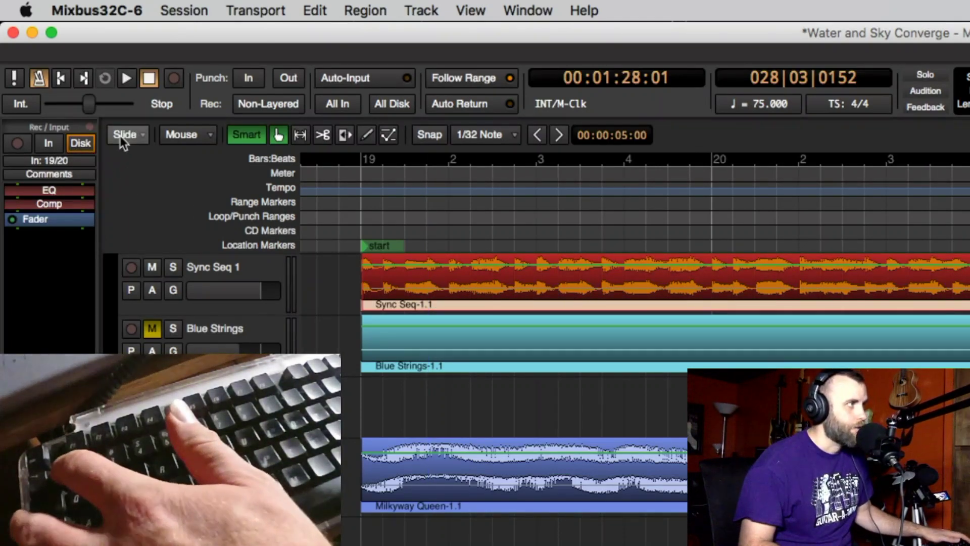
pyautogui.moveTo(485, 304)
pyautogui.mouseDown()
pyautogui.moveTo(528, 304)
pyautogui.moveTo(480, 305)
pyautogui.moveTo(494, 305)
pyautogui.mouseUp()
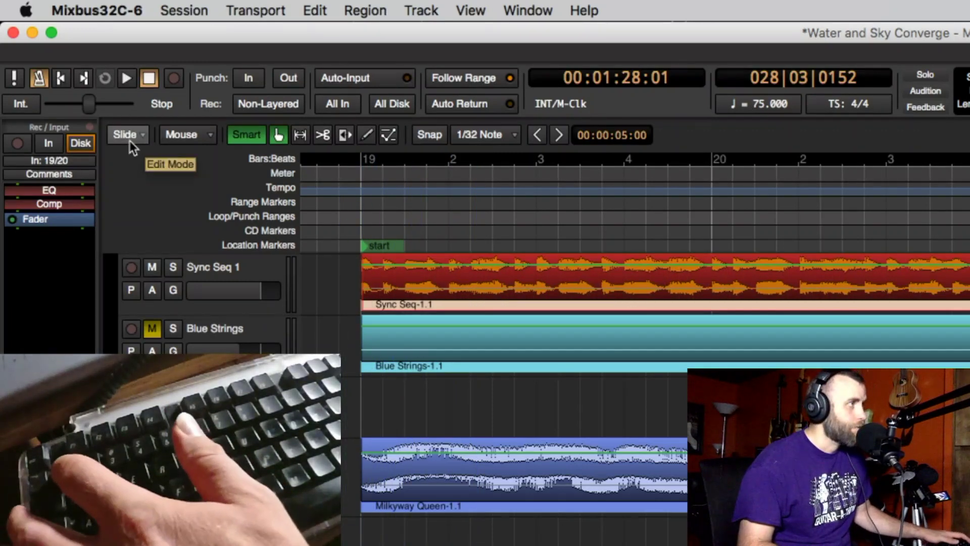
# Set the edit mode to Ripple, delete a range of about one beat from Sync Seq 1 near bar 19 beat 2, and undo the deletion.
pyautogui.press('1')
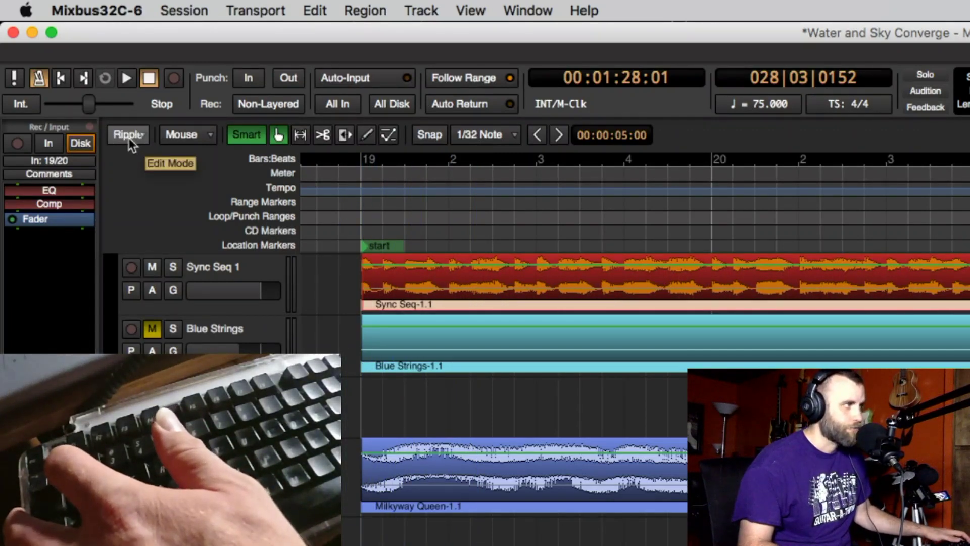
pyautogui.moveTo(446, 265); pyautogui.dragTo(556, 295)
pyautogui.press('Delete')
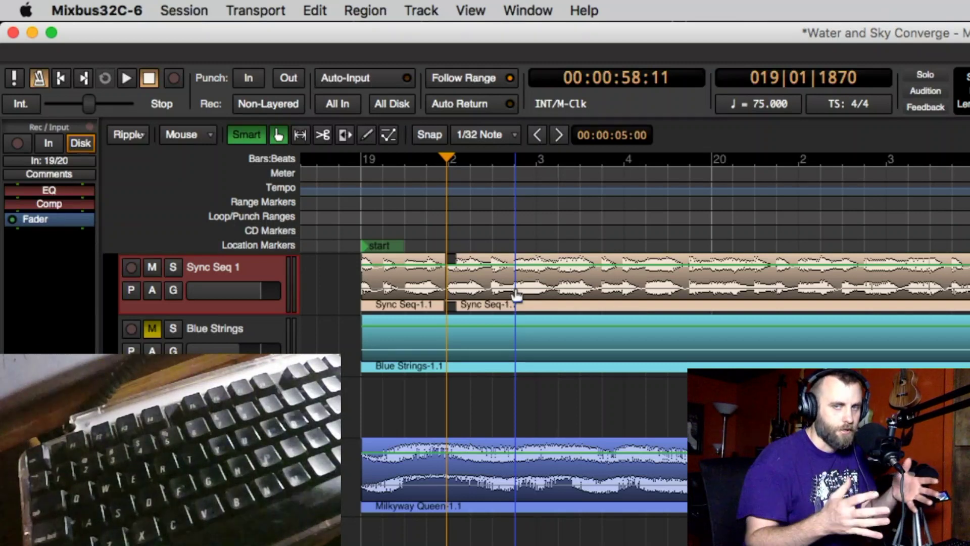
pyautogui.press('super+z')
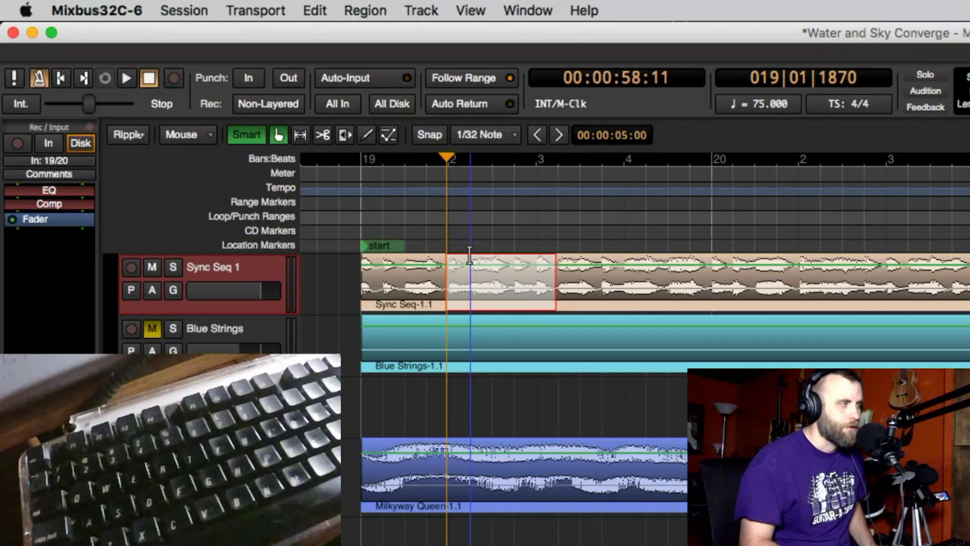
# Select a range from about bar 19 beat 2 to bar 20 across Sync Seq 1 through Milkyway Queen and create an active track group.
pyautogui.moveTo(439, 283); pyautogui.dragTo(712, 475)
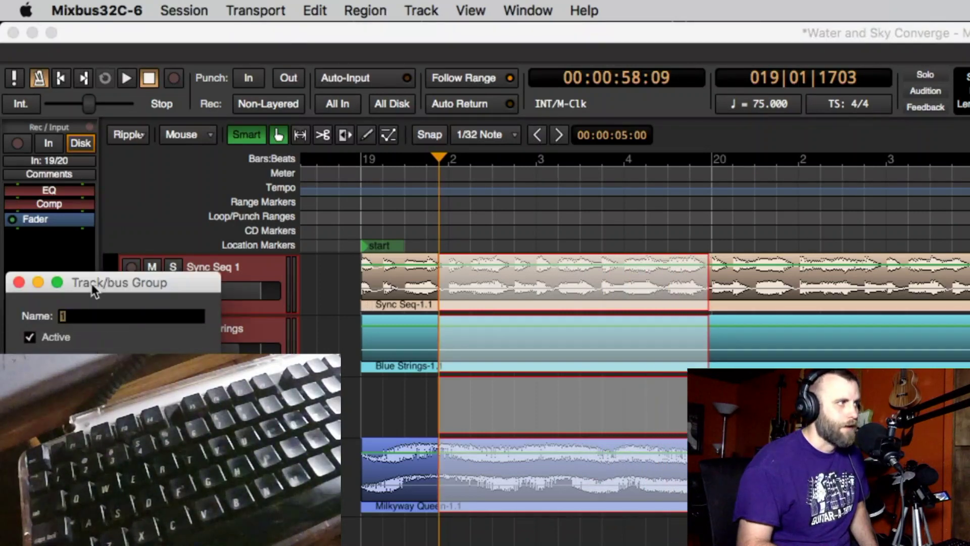
pyautogui.moveTo(92, 284); pyautogui.dragTo(201, 261)
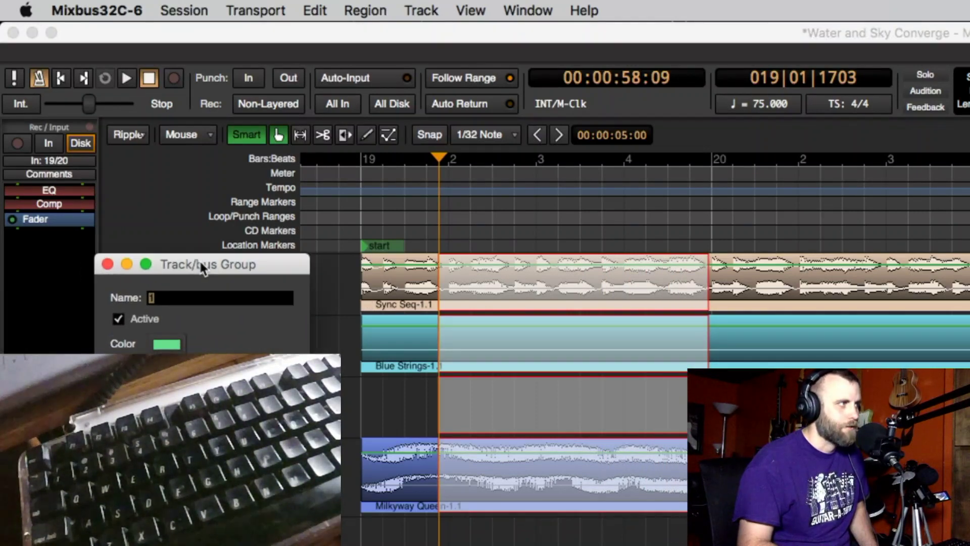
pyautogui.press('Return')
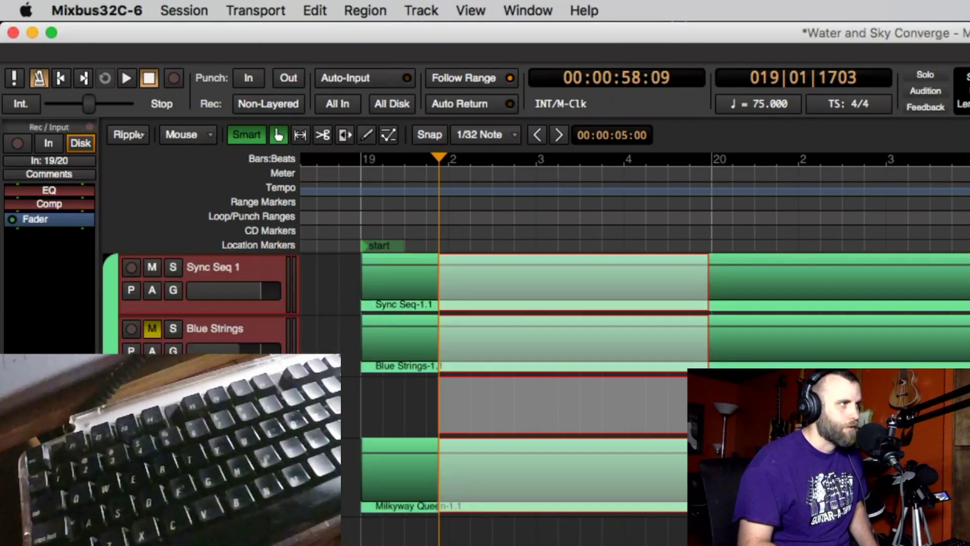
# Select a range starting at bar 20 across the grouped tracks.
pyautogui.click(657, 532)
pyautogui.moveTo(712, 265); pyautogui.dragTo(968, 344)
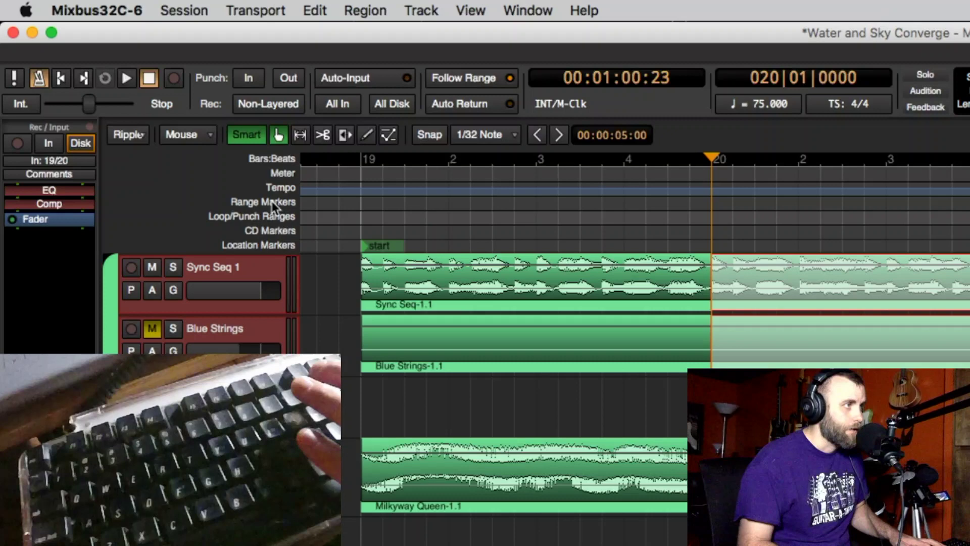
pyautogui.press('s')
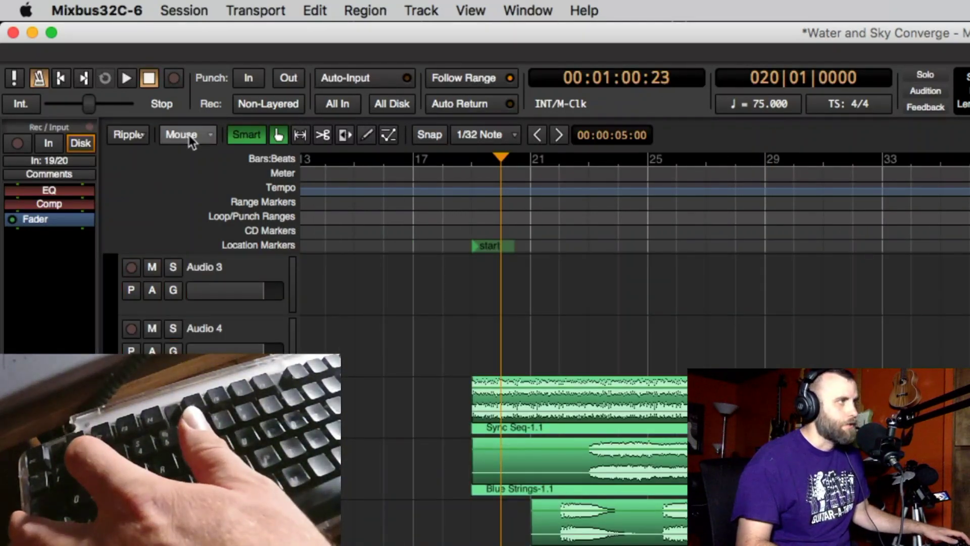
# Switch the edit point to Playhead and back to Mouse.
pyautogui.press('`')
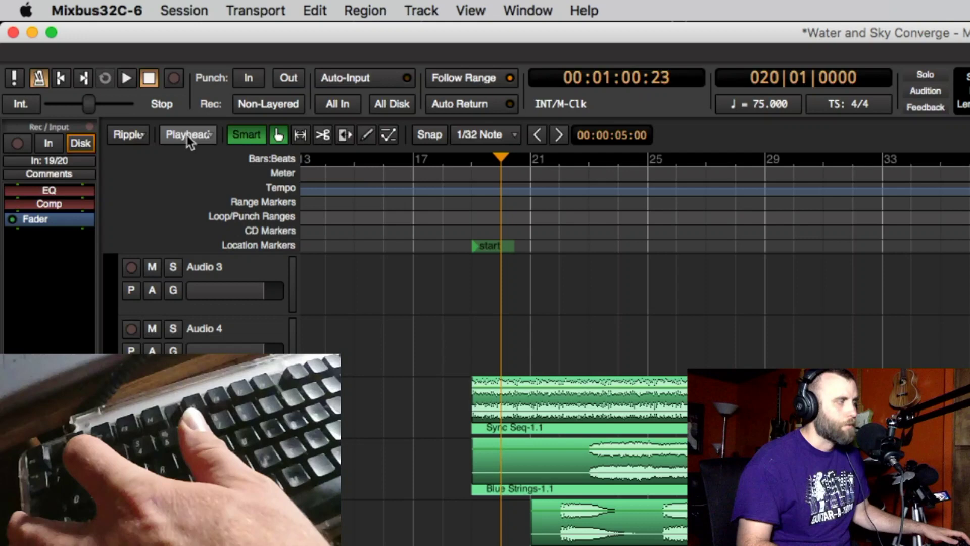
pyautogui.press('`')
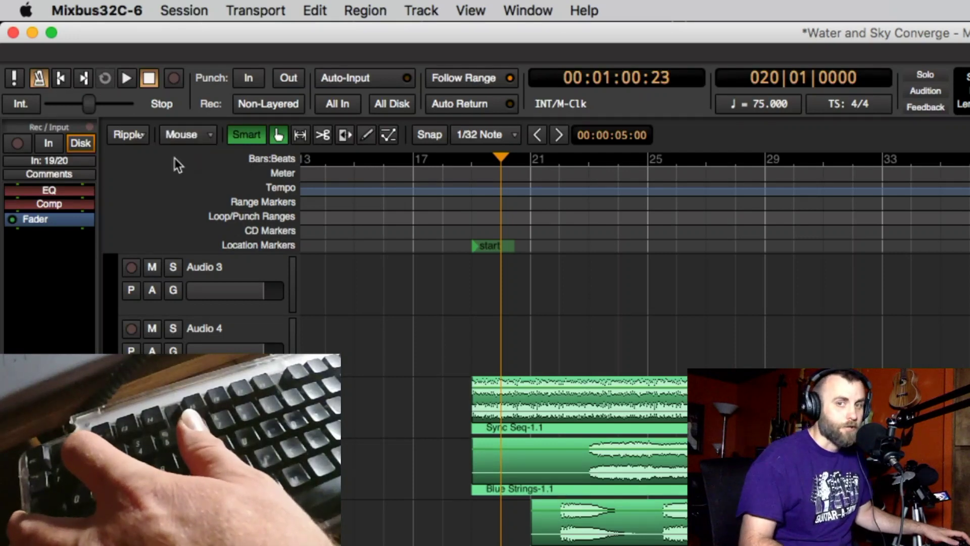
# Split the Sync Seq 1 region at the mouse position just before bar 23 beat 2 and again shortly after beat 3.
pyautogui.press('super+a')
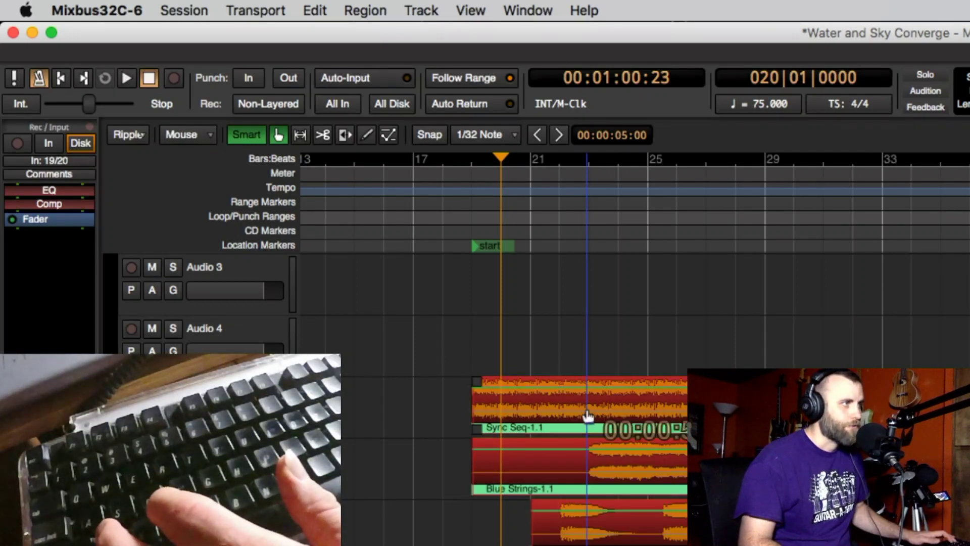
pyautogui.press('z')
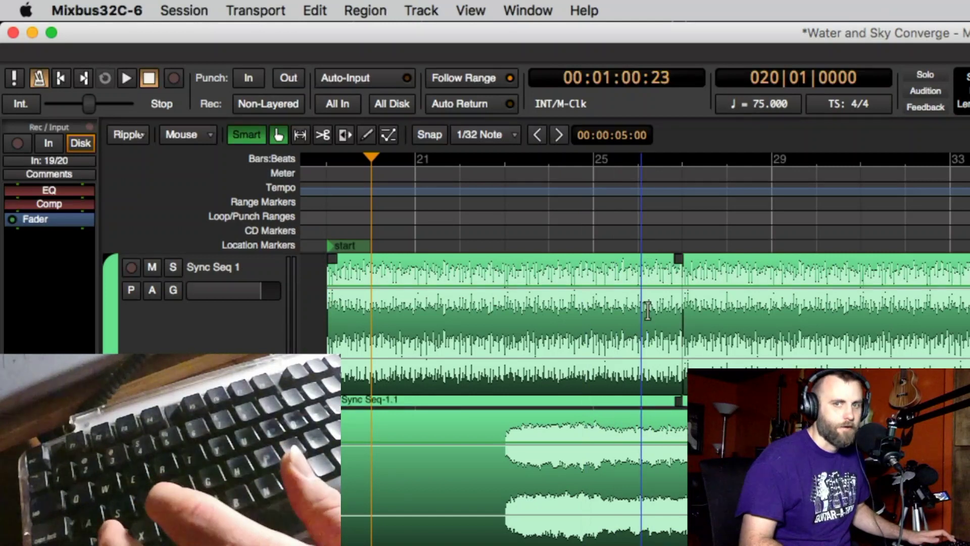
pyautogui.press('=')
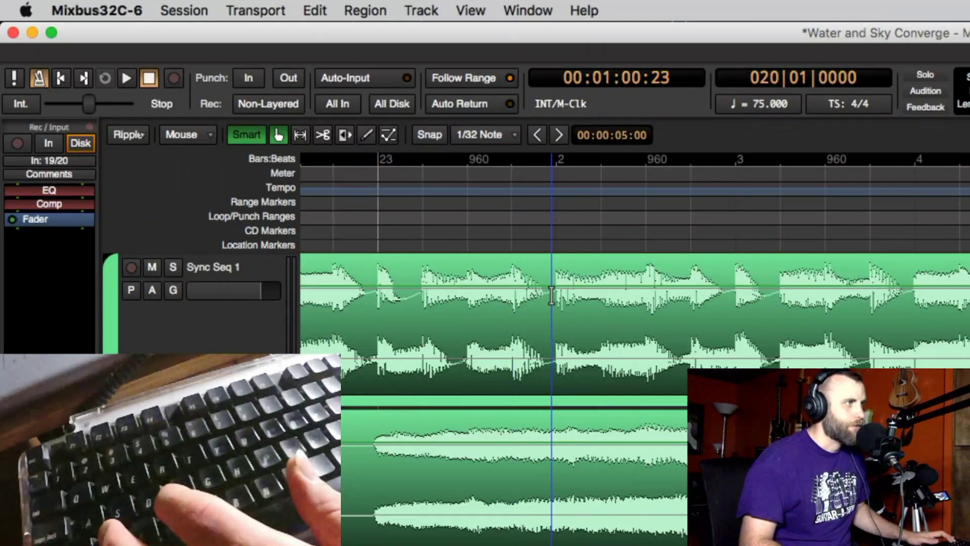
pyautogui.press('Escape')
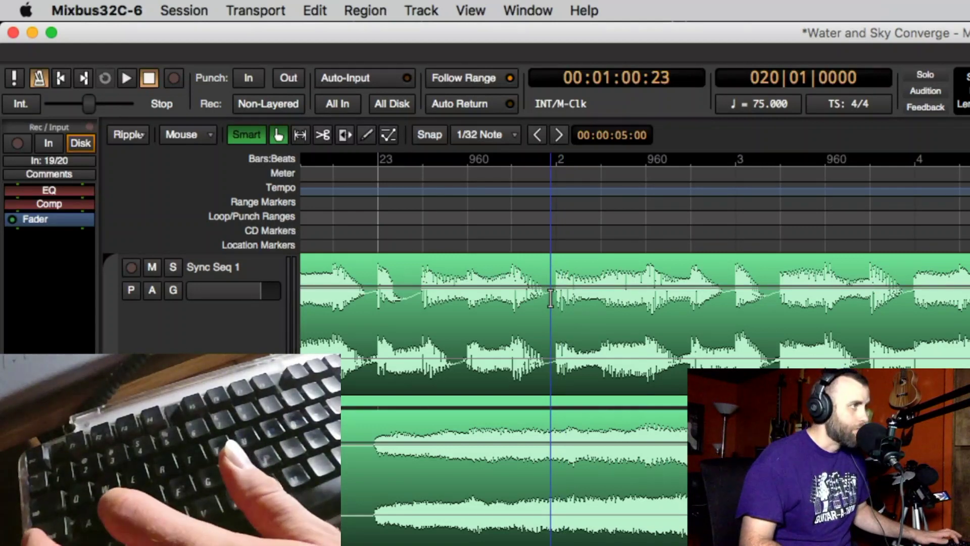
pyautogui.press('s')
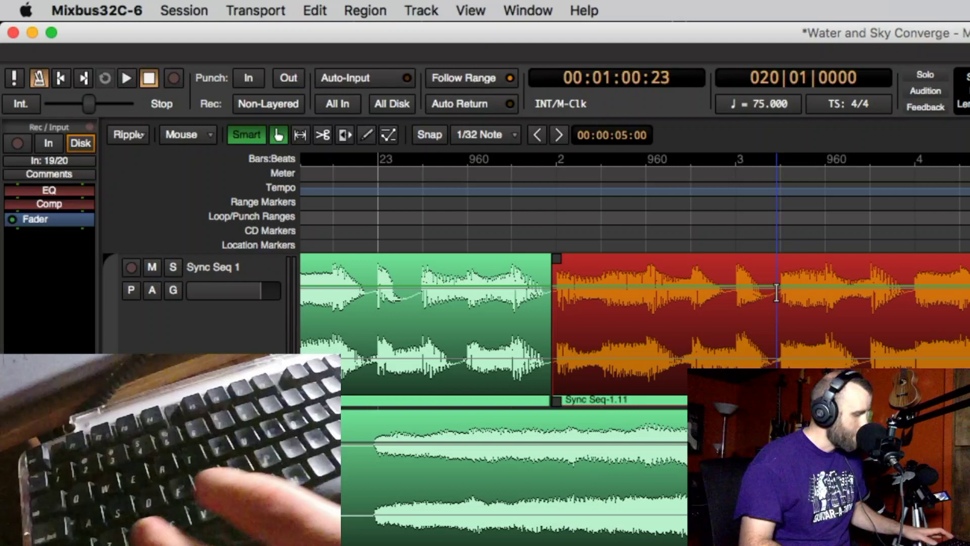
pyautogui.press('s')
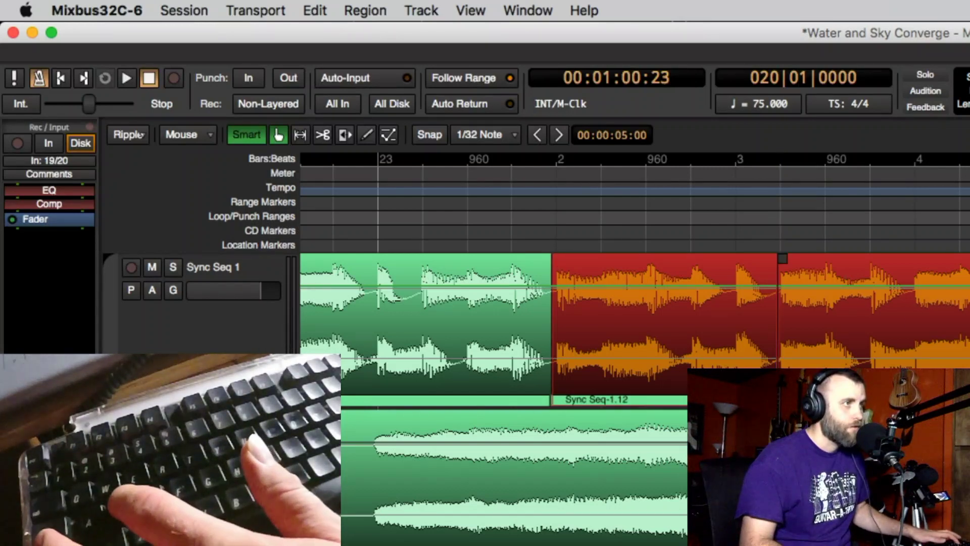
pyautogui.press('s')
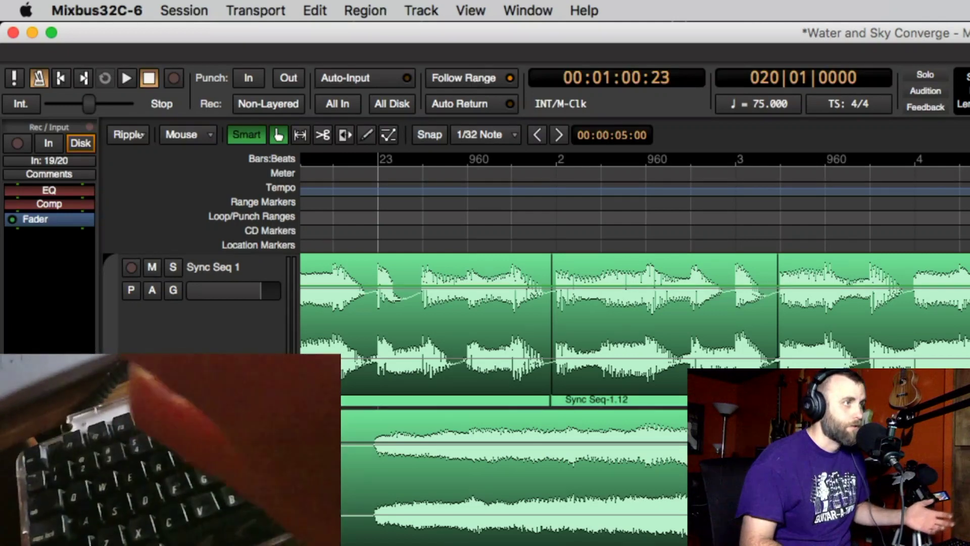
# Check the split Sync Seq 1 regions by selecting them individually, ending with the middle one between beats 2 and 3 of bar 23.
pyautogui.click(638, 371)
pyautogui.click(852, 361)
pyautogui.click(944, 362)
pyautogui.click(860, 361)
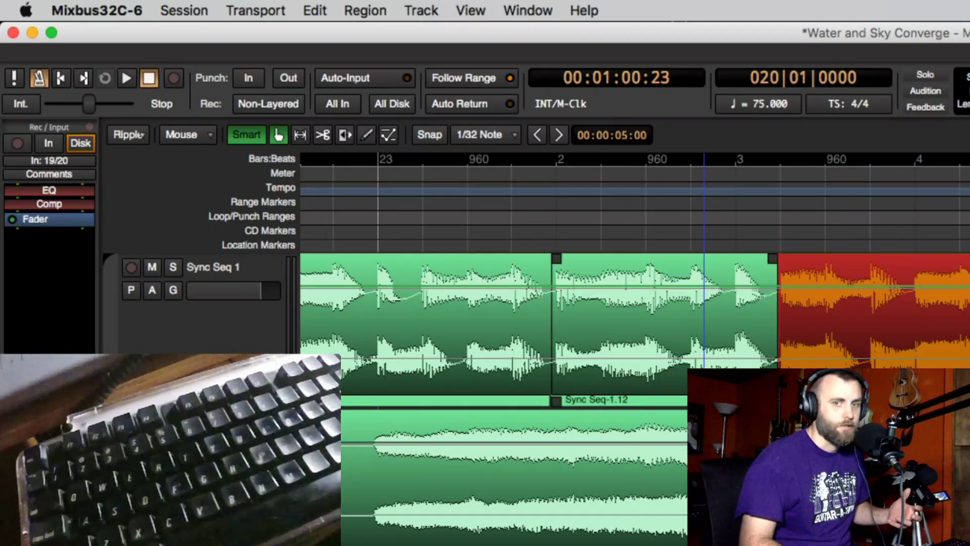
pyautogui.click(647, 374)
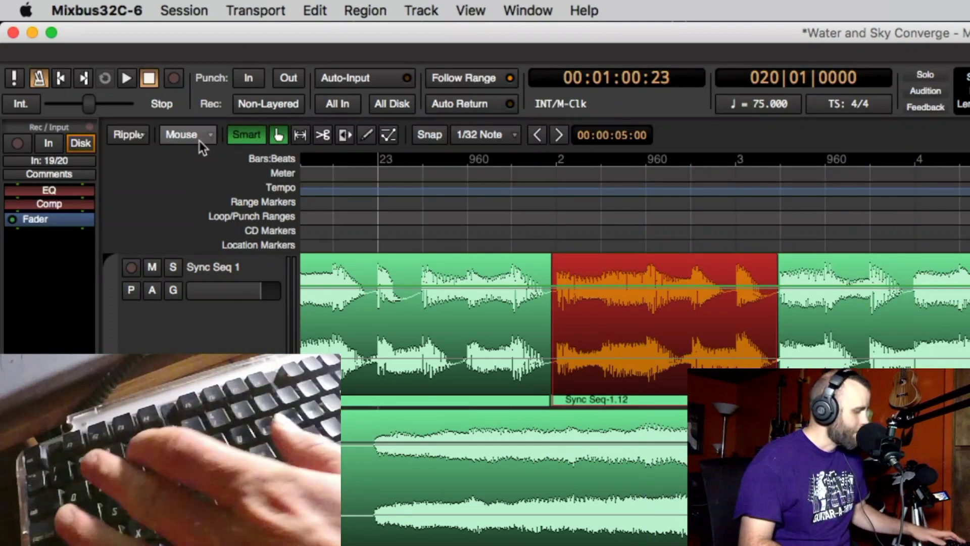
# Set the edit point to Playhead and split the last Sync Seq 1 region at about 023|03|1396.
pyautogui.press('`')
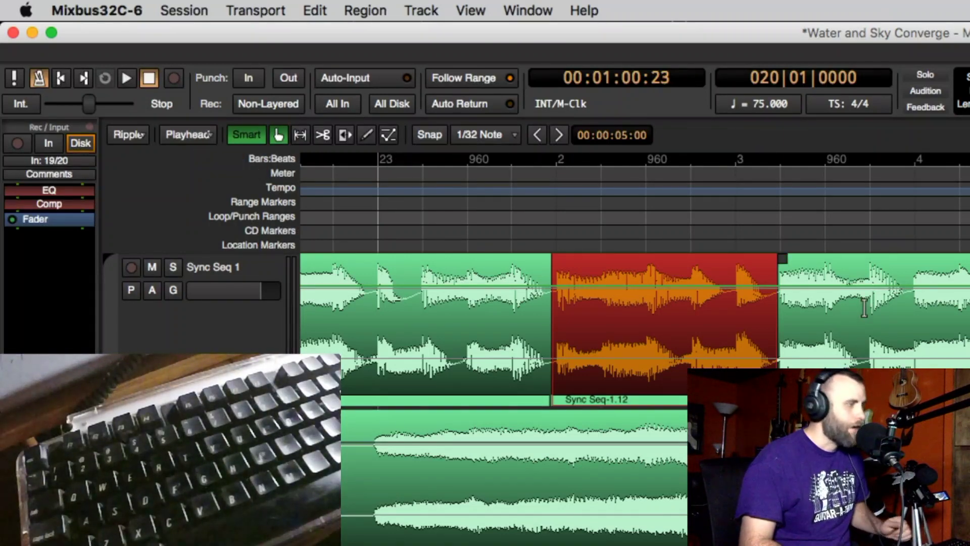
pyautogui.press('Escape')
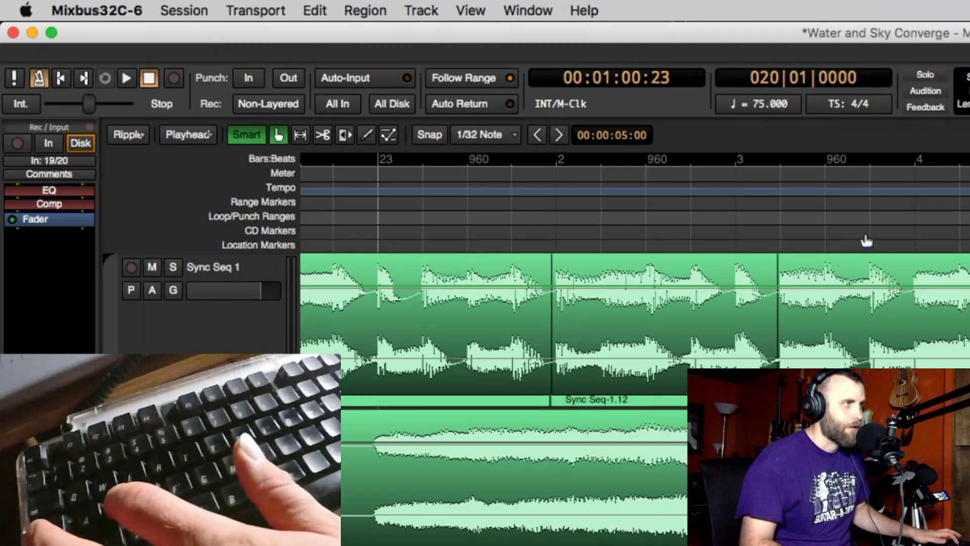
pyautogui.click(866, 241)
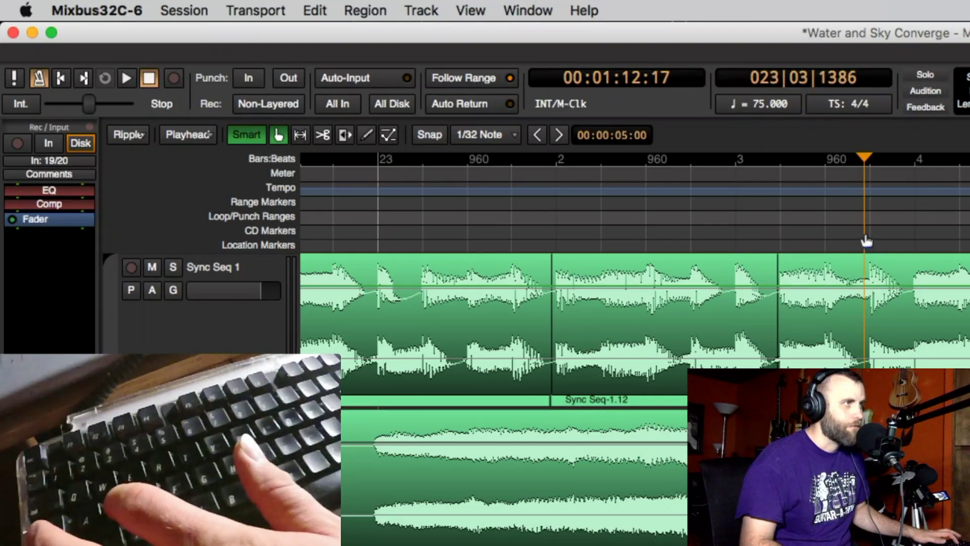
pyautogui.click(868, 357)
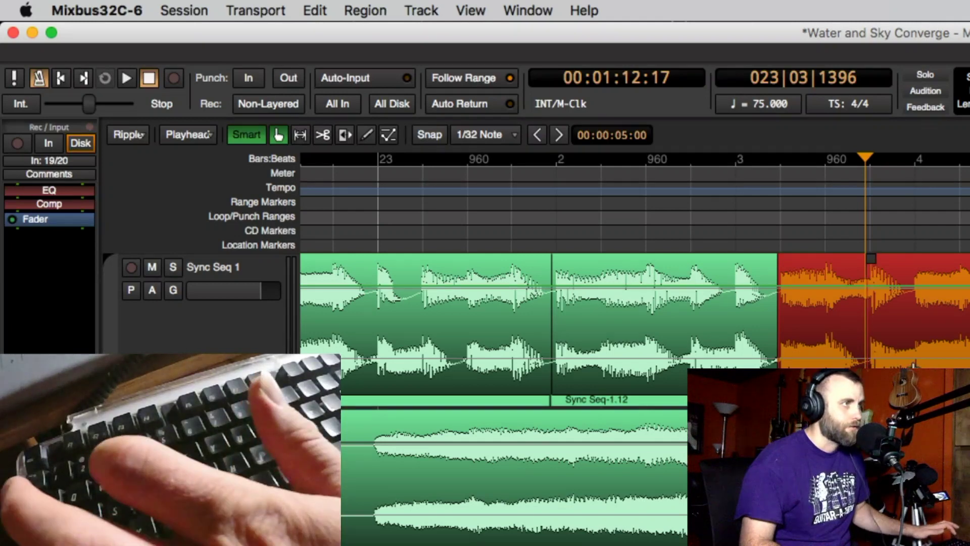
pyautogui.press('s')
# Select the new regions on either side of the playhead in turn, ending with the short one before it.
pyautogui.click(841, 358)
pyautogui.click(901, 361)
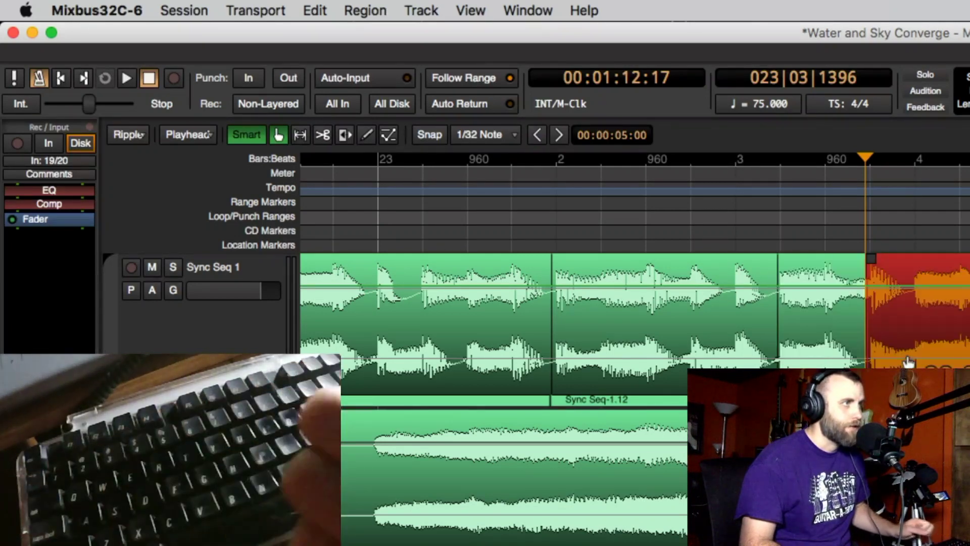
pyautogui.click(841, 359)
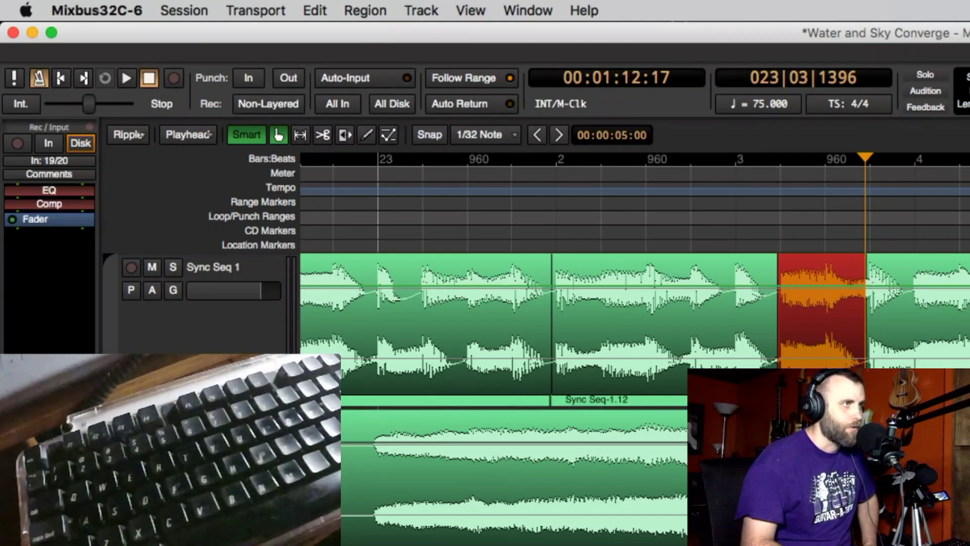
# Select the Sync Seq 1 track and advance the playhead to 024|01|1889.
pyautogui.press('.')
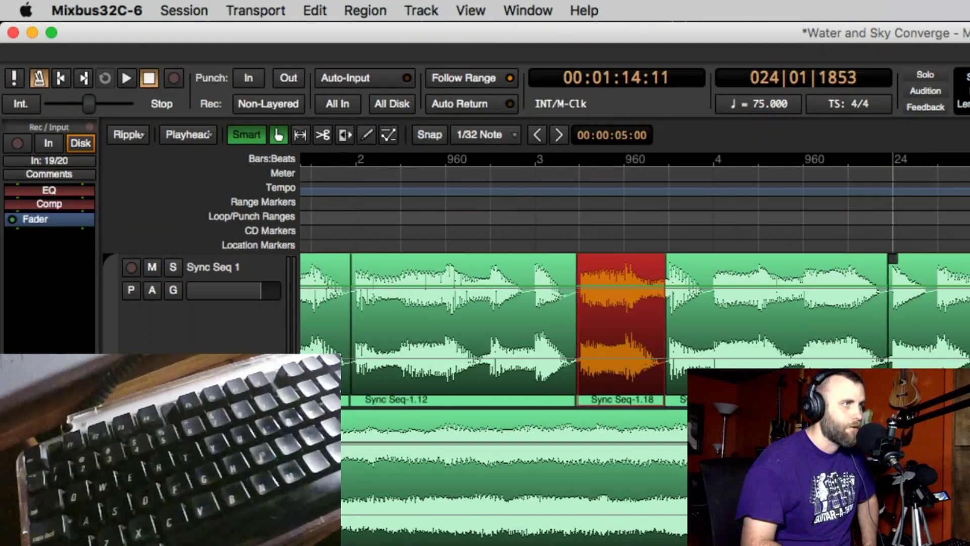
pyautogui.click(233, 347)
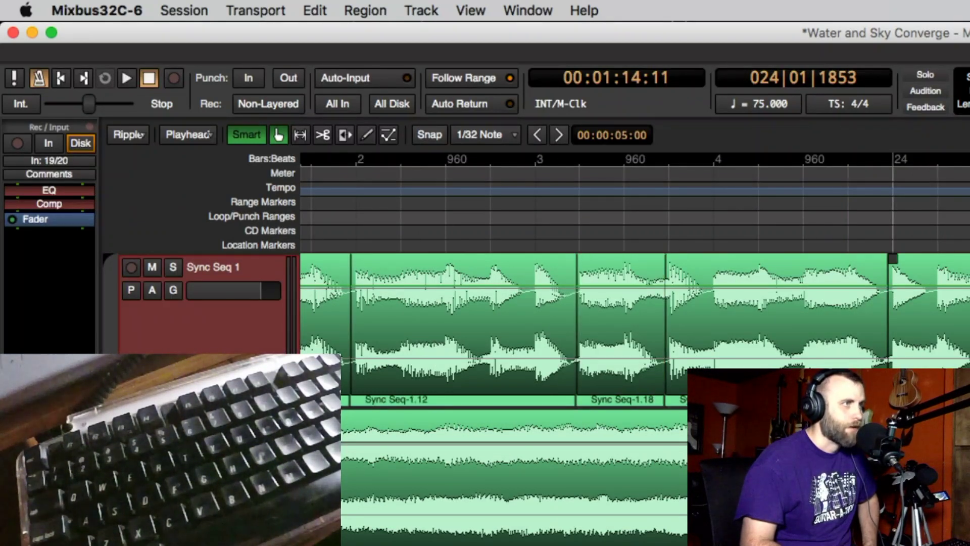
pyautogui.press('.')
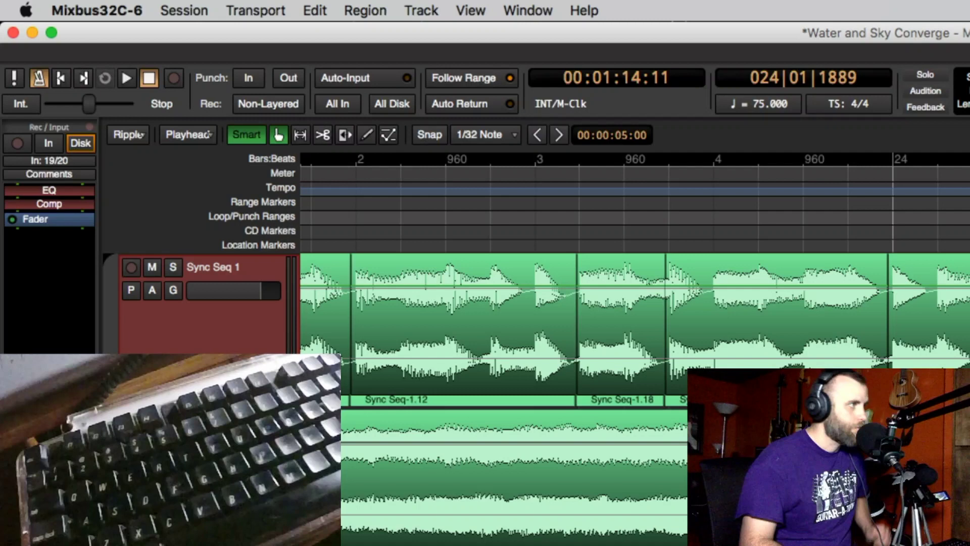
# Split the Sync Seq 1 region at the playhead at 024|01|1889 and select the resulting pieces in turn.
pyautogui.press('s')
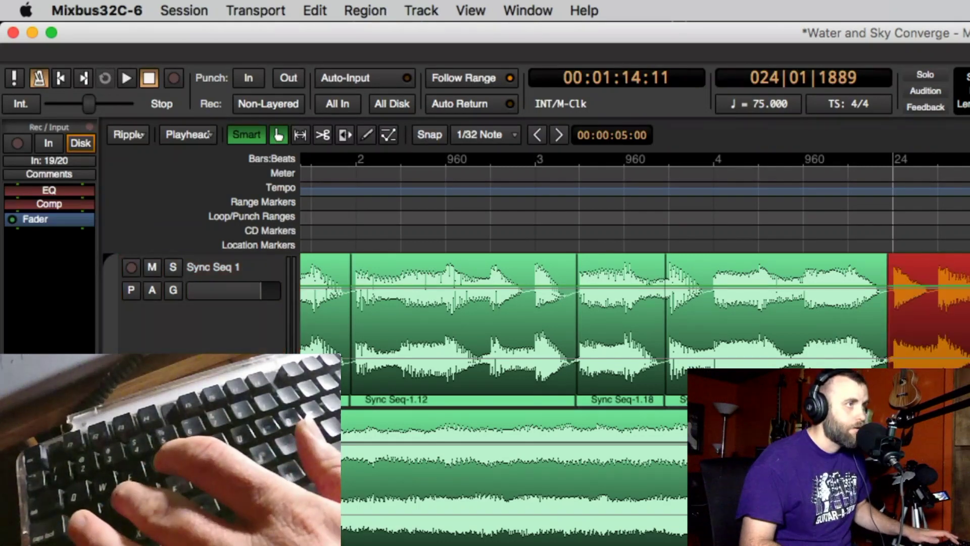
pyautogui.click(969, 349)
pyautogui.click(953, 349)
pyautogui.click(969, 349)
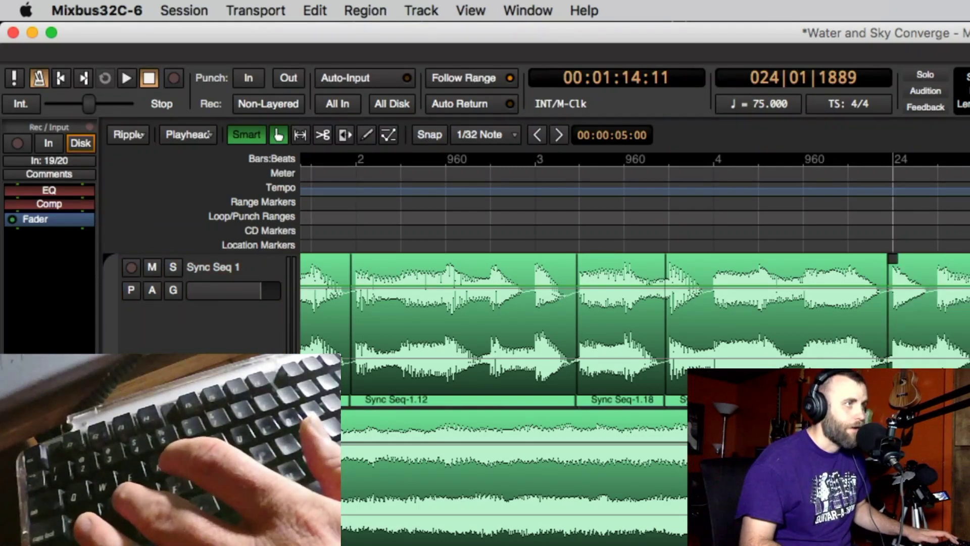
pyautogui.click(953, 349)
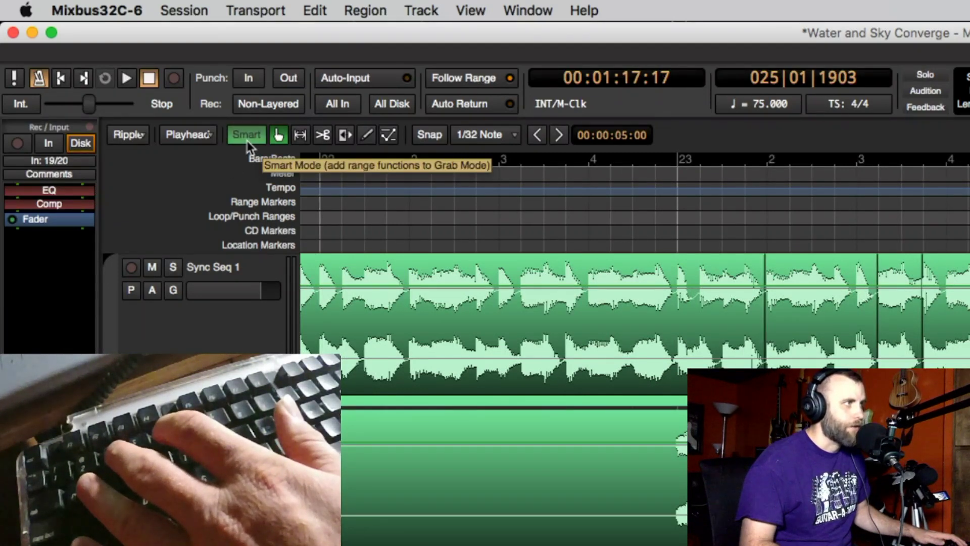
# Toggle Smart mode off, on and off again, and place the playhead on Sync Seq 1 at 022|03|0078.
pyautogui.press('y')
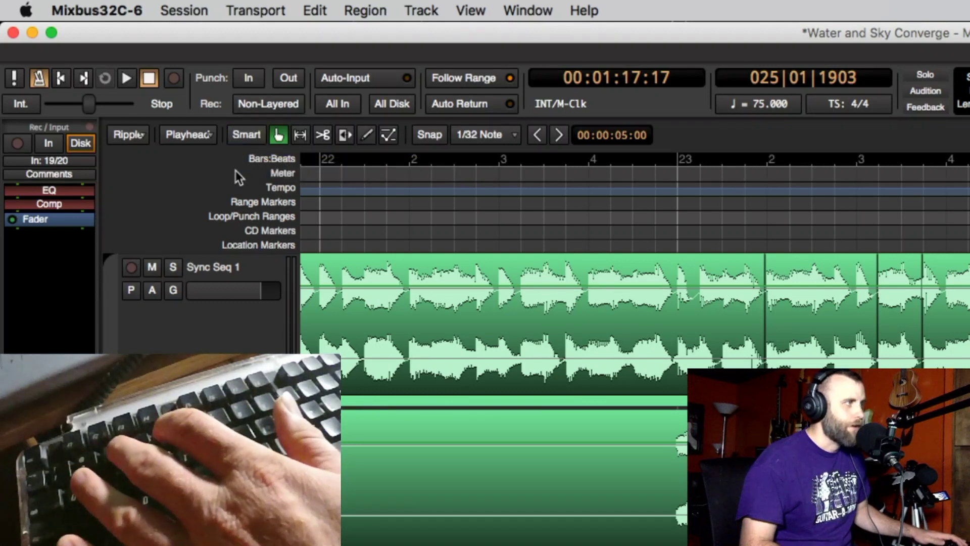
pyautogui.press('y')
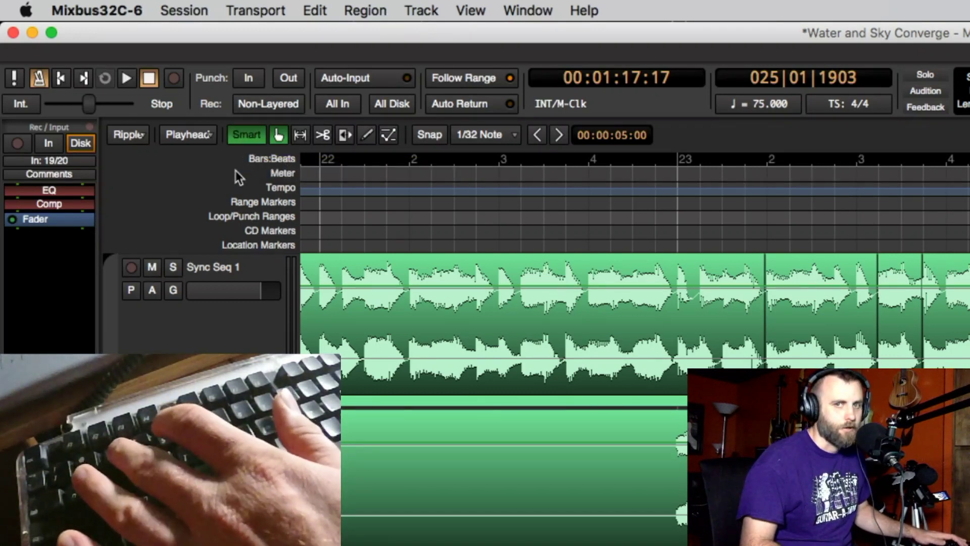
pyautogui.press('y')
pyautogui.click(504, 328)
# Switch to Range mode and select two Sync Seq 1 ranges in turn, starting at 022|03|0671 and at 022|02|0545.
pyautogui.click(299, 134)
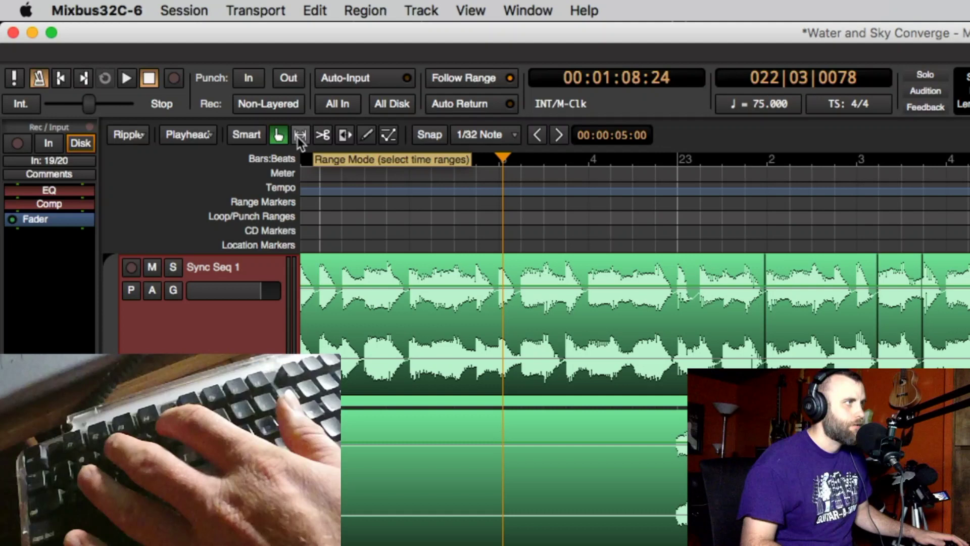
pyautogui.moveTo(530, 316); pyautogui.dragTo(762, 296)
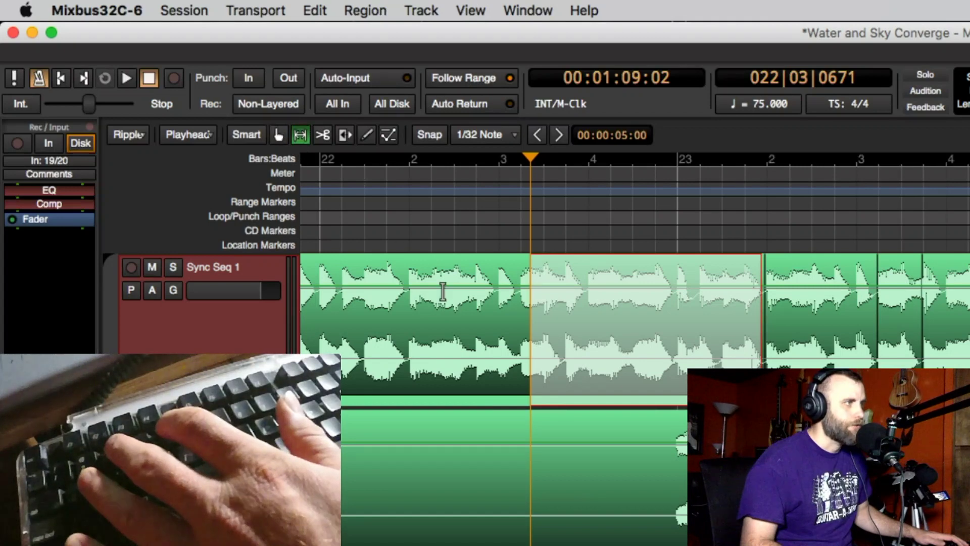
pyautogui.moveTo(436, 298); pyautogui.dragTo(568, 313)
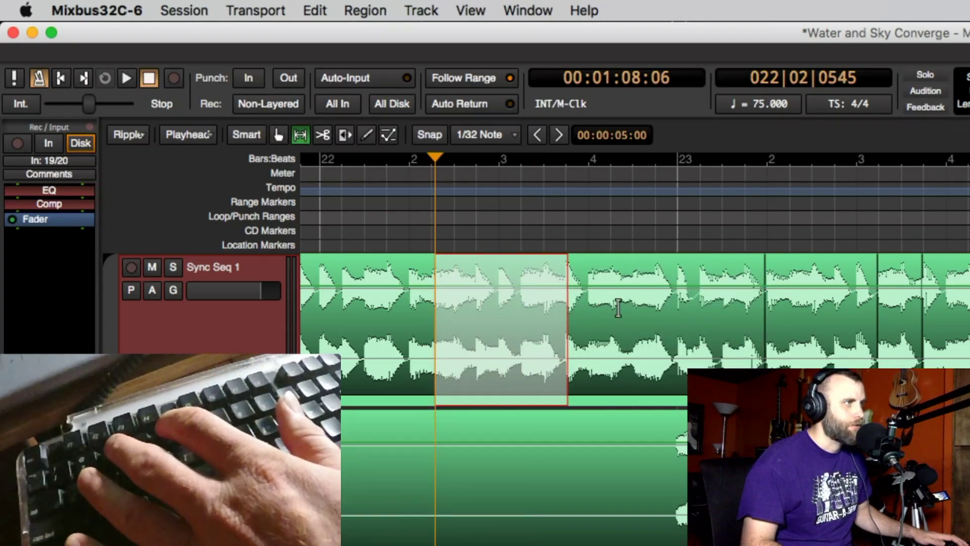
# Turn Smart mode back on and try the Grab, Range, Cut and Draw tools in turn.
pyautogui.click(256, 138)
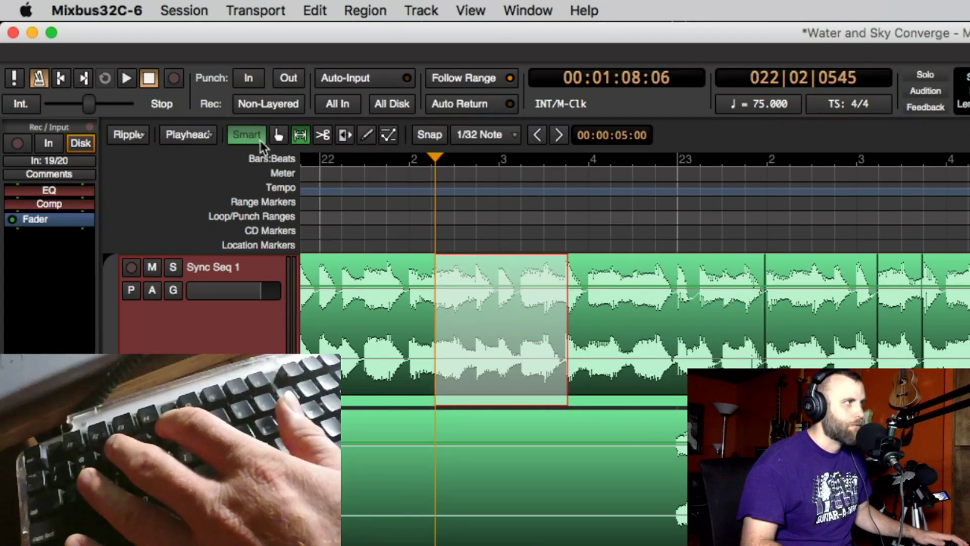
pyautogui.click(276, 137)
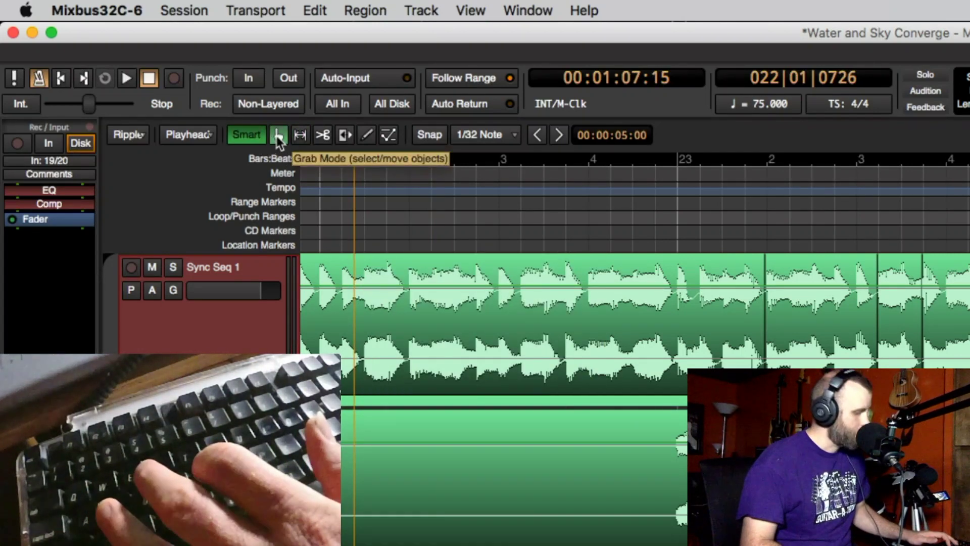
pyautogui.click(300, 141)
pyautogui.click(315, 140)
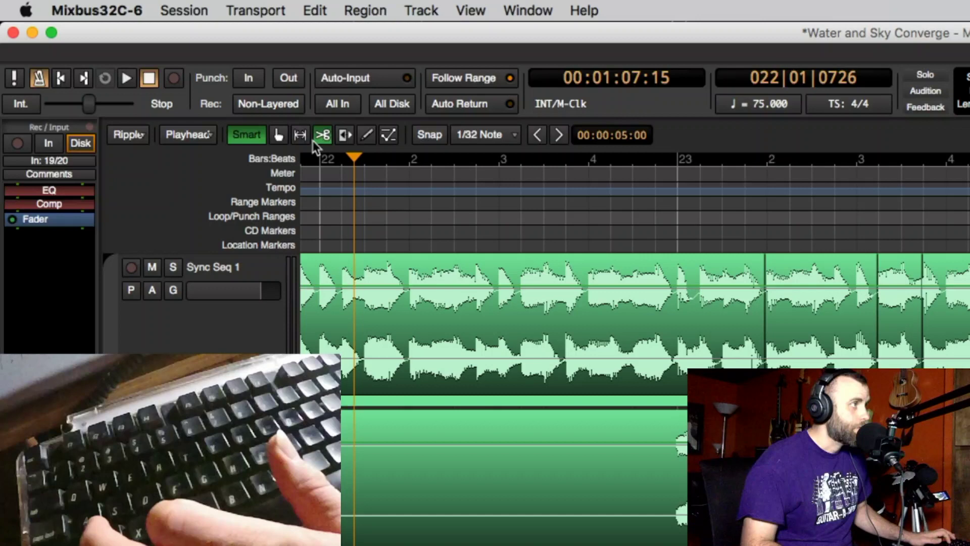
pyautogui.click(367, 139)
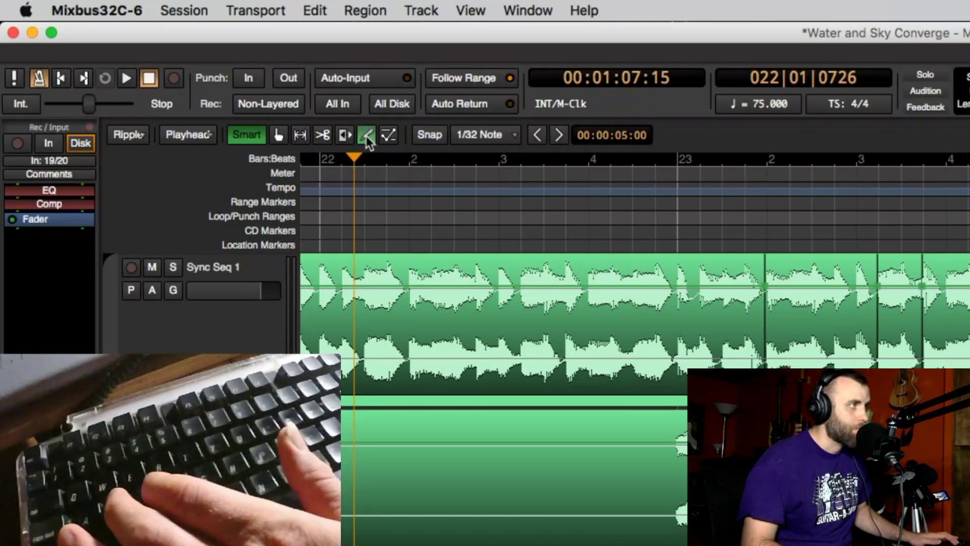
# Return to Grab mode and select a Sync Seq 1 range from 022|01|1831 to just before beat 4 of bar 22.
pyautogui.press('g')
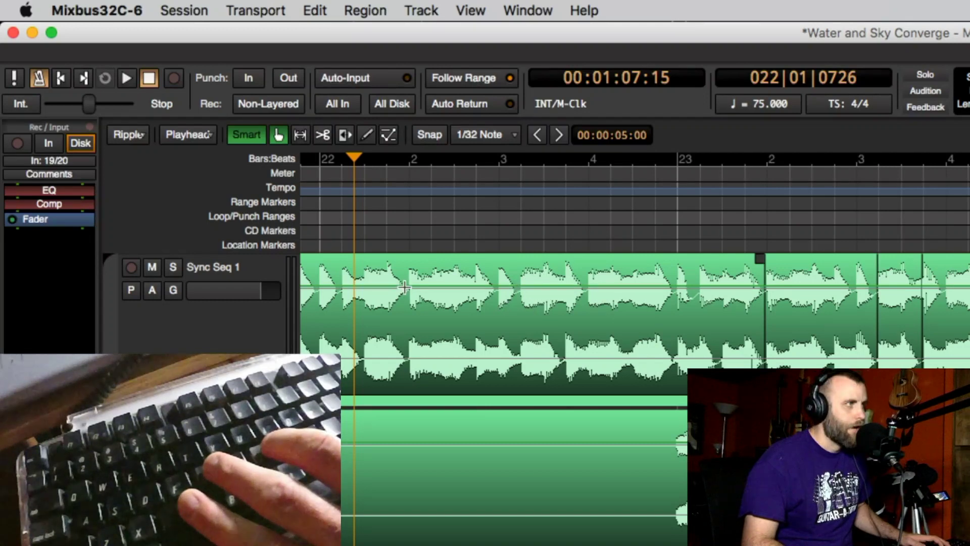
pyautogui.moveTo(407, 292); pyautogui.dragTo(583, 340)
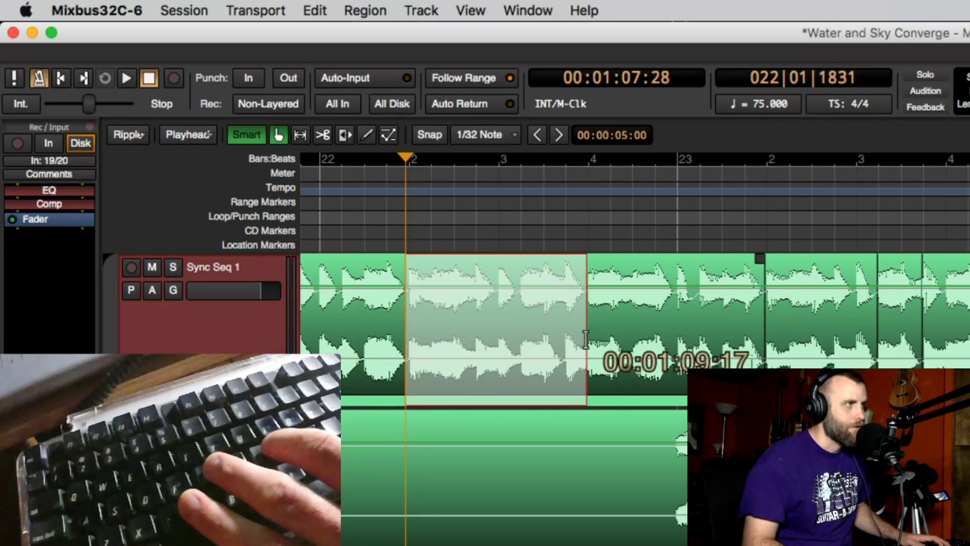
pyautogui.moveTo(586, 340); pyautogui.dragTo(584, 339)
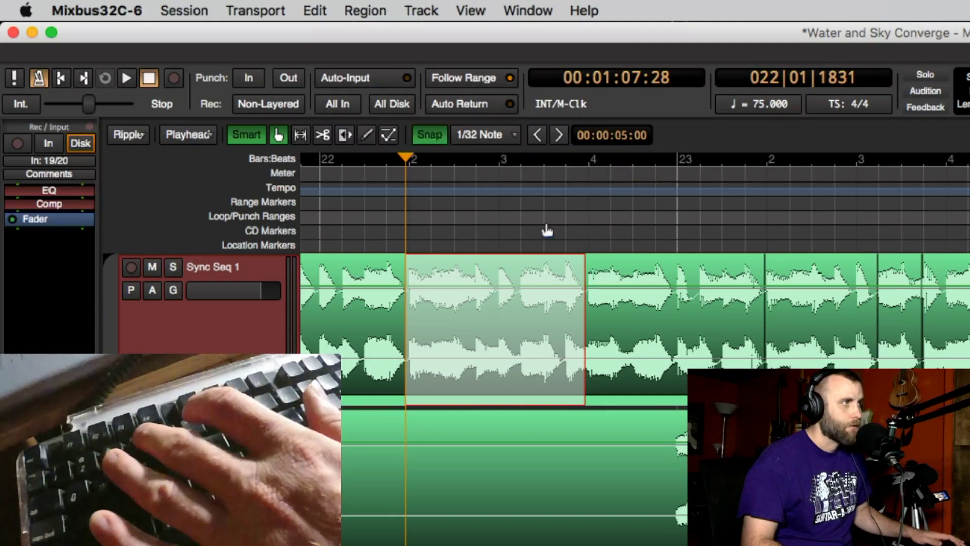
# With Snap on, select a Sync Seq 1 range from 023|01|0000, split the region there, and select the regions to check.
pyautogui.moveTo(679, 268); pyautogui.dragTo(968, 288)
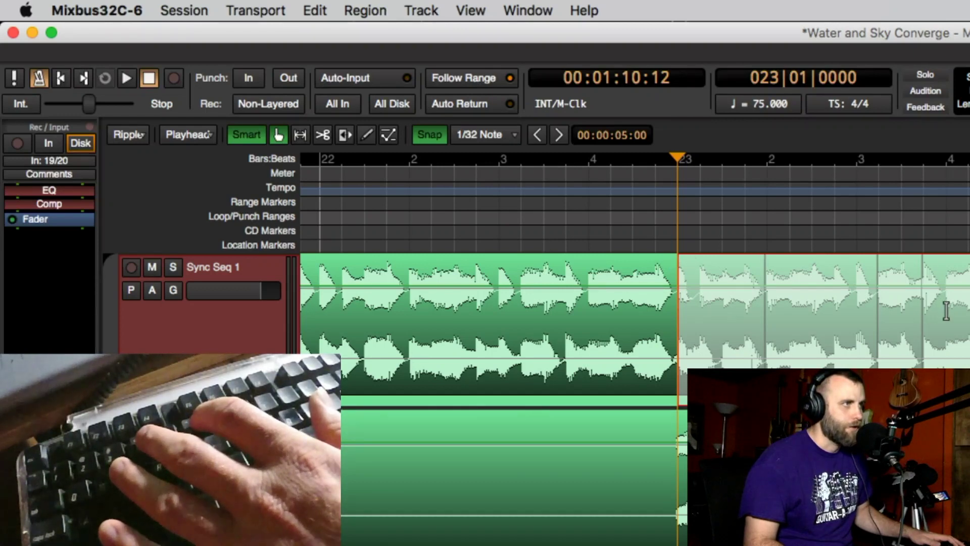
pyautogui.click(900, 321)
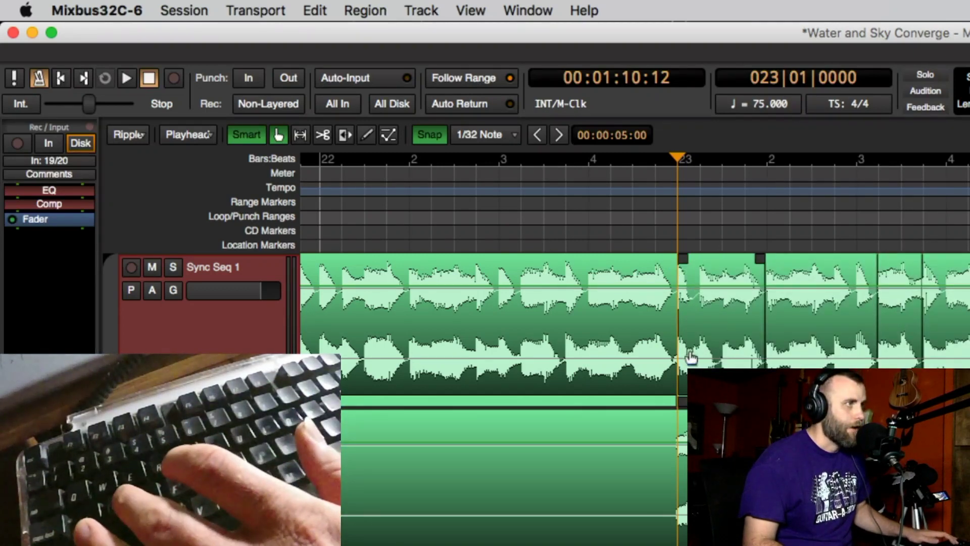
pyautogui.click(725, 351)
pyautogui.click(949, 343)
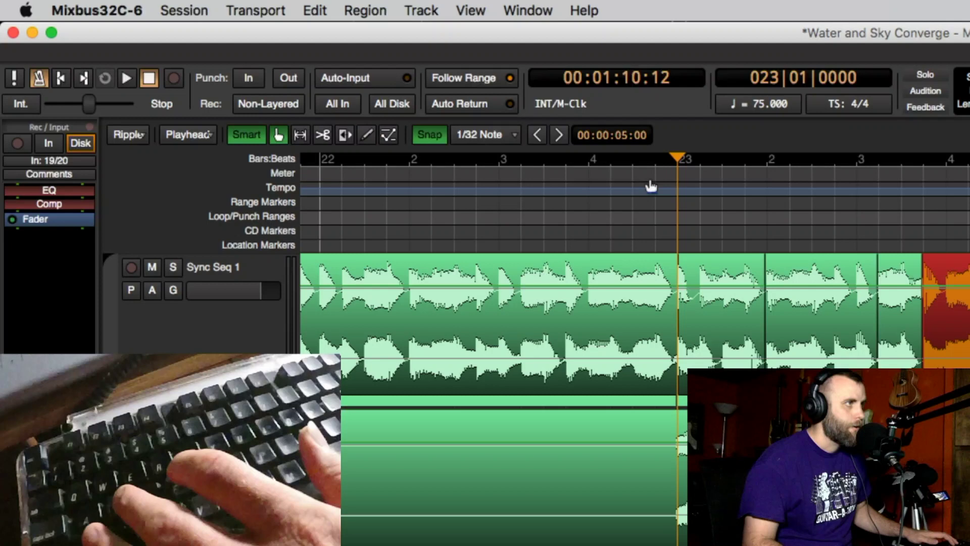
# Turn Snap off and separate the Sync Seq 1 range from 022|01|1910 to about beat 3 of bar 22 into its own region.
pyautogui.press('`')
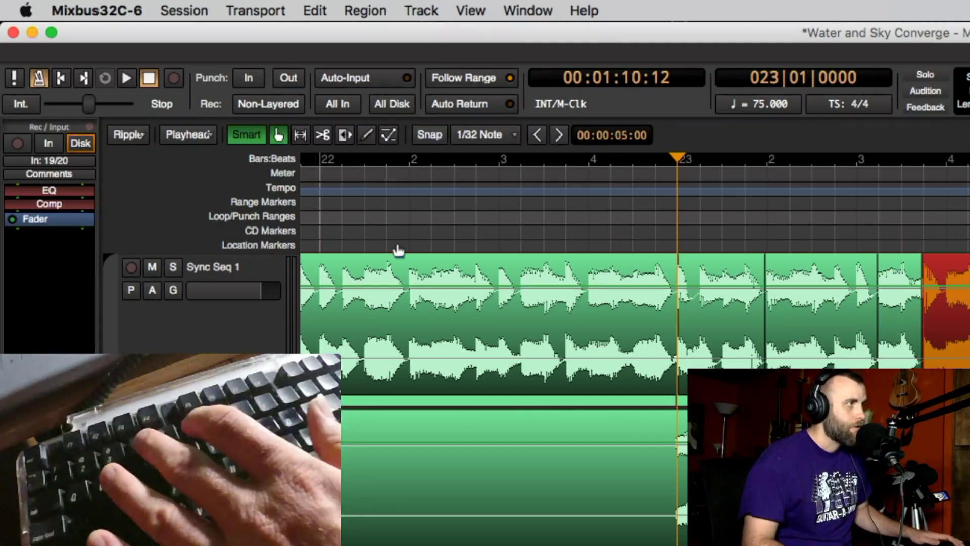
pyautogui.scroll(3, 397, 248)
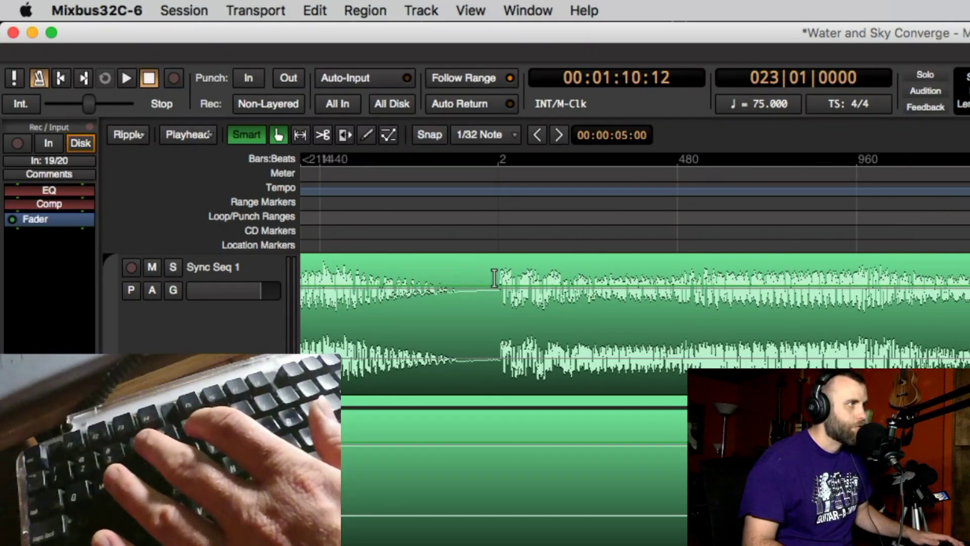
pyautogui.moveTo(495, 277); pyautogui.dragTo(968, 309)
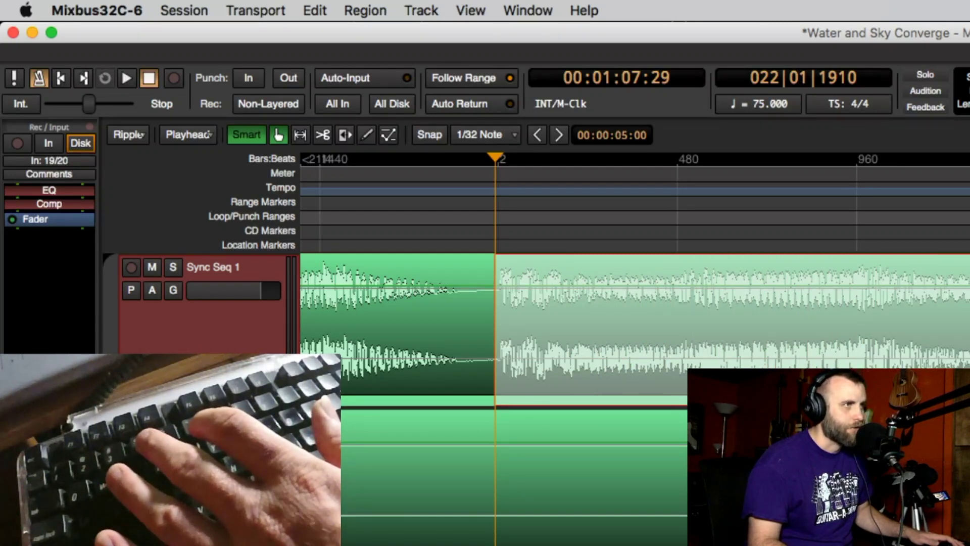
pyautogui.moveTo(748, 371); pyautogui.dragTo(831, 370)
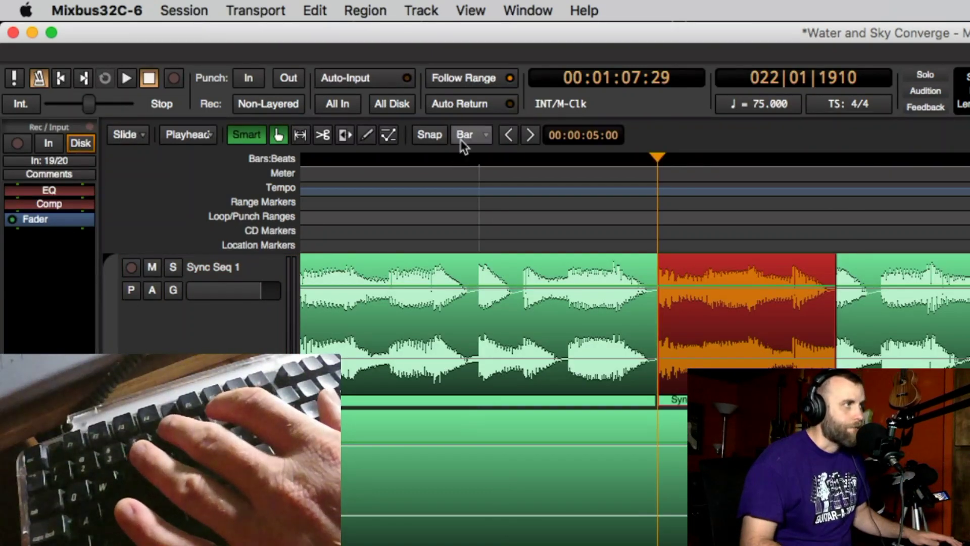
# Cycle the grid mode back and forth through its options, including 1/16 Note and No Grid, ending on 1/128 Note.
pyautogui.press('3')
pyautogui.press('3')
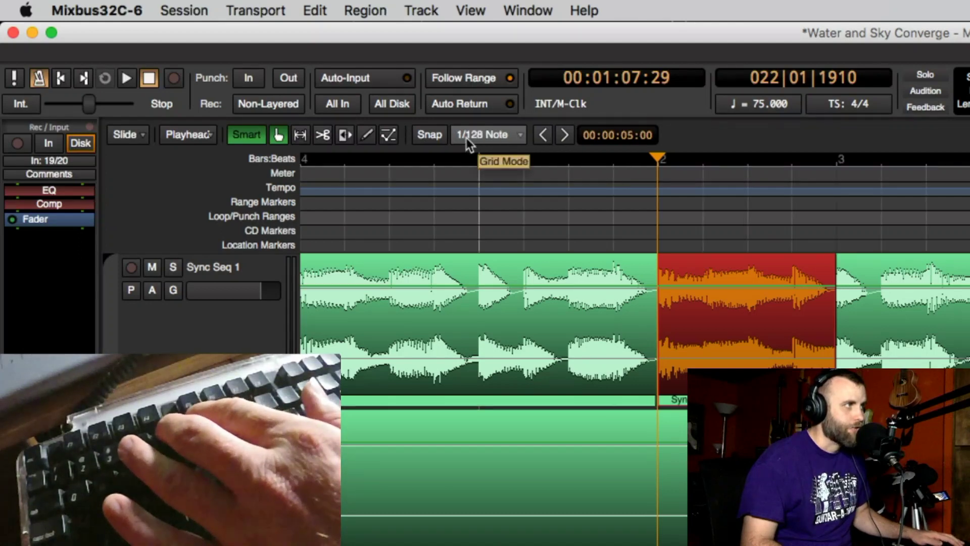
pyautogui.scroll(1, 466, 137)
pyautogui.scroll(-3, 466, 137)
pyautogui.scroll(4, 466, 138)
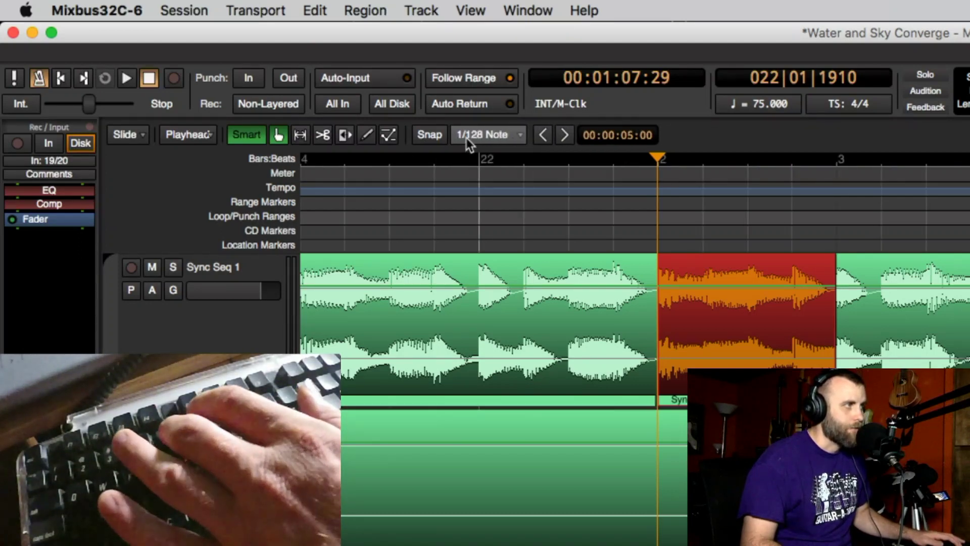
pyautogui.scroll(-4, 470, 145)
pyautogui.scroll(5, 470, 145)
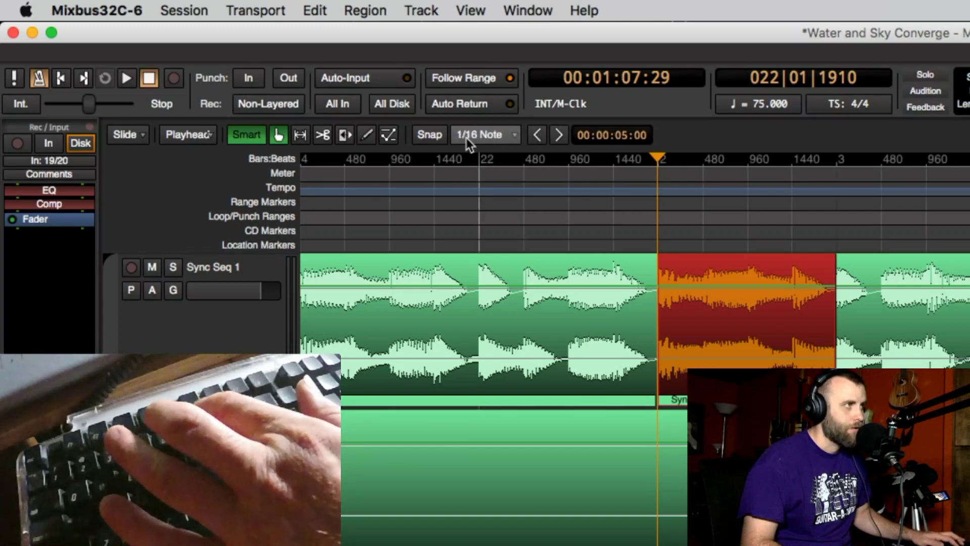
pyautogui.scroll(-6, 470, 145)
pyautogui.scroll(3, 470, 145)
pyautogui.scroll(-3, 470, 145)
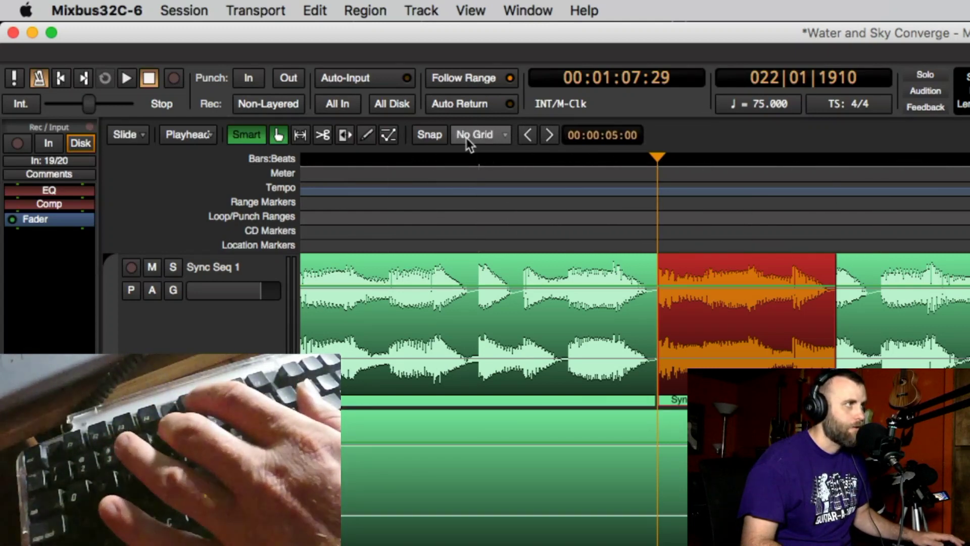
pyautogui.scroll(6, 470, 145)
pyautogui.scroll(-1, 470, 145)
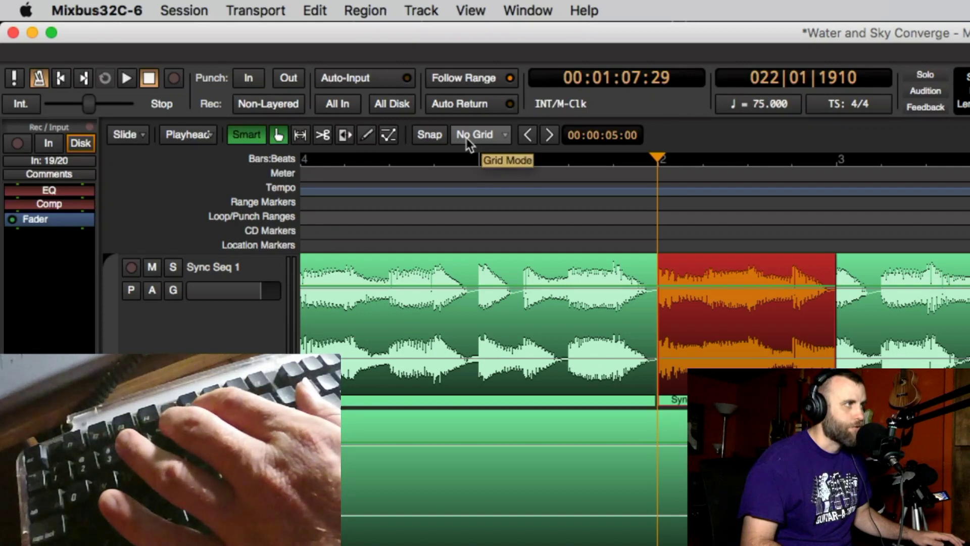
pyautogui.scroll(-1, 470, 145)
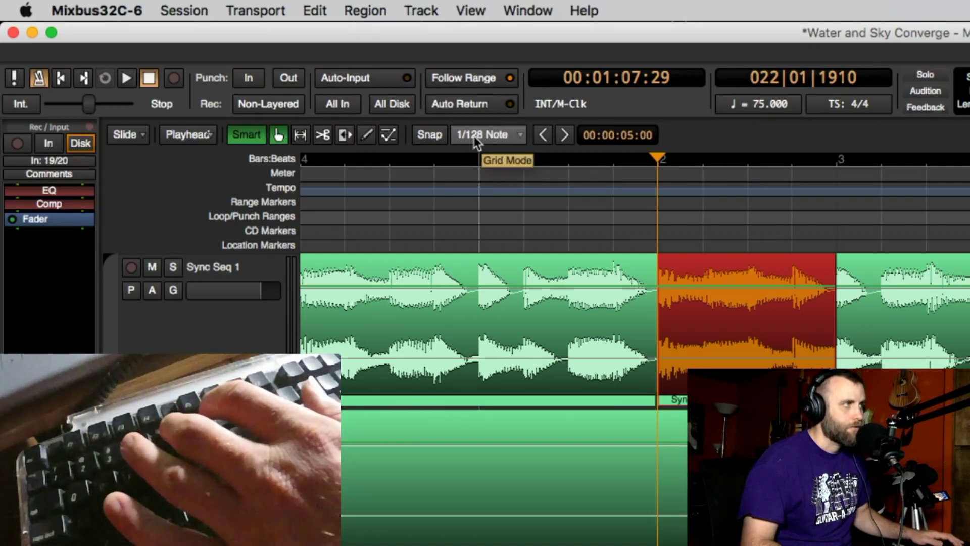
# Step the grid mode up through 1/64 and 1/8 Note to Bar, back down to No Grid, and set it to 1/32 Note.
pyautogui.scroll(1, 472, 137)
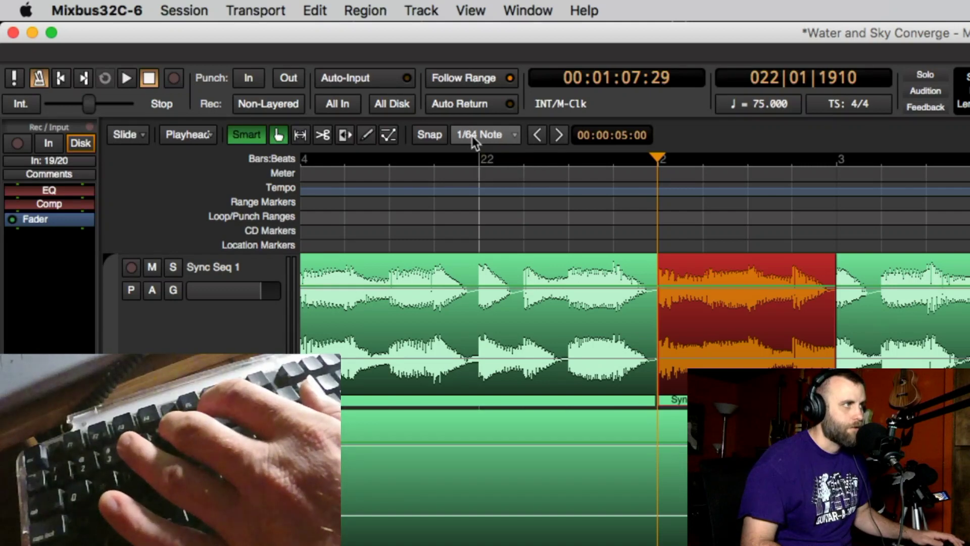
pyautogui.scroll(1, 472, 136)
pyautogui.scroll(1, 472, 135)
pyautogui.scroll(1, 472, 136)
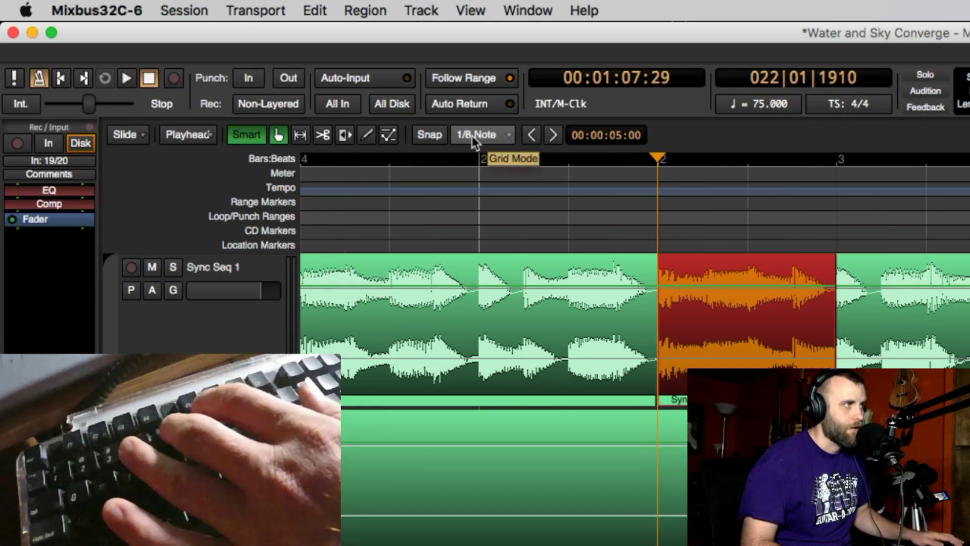
pyautogui.scroll(1, 472, 136)
pyautogui.scroll(1, 473, 135)
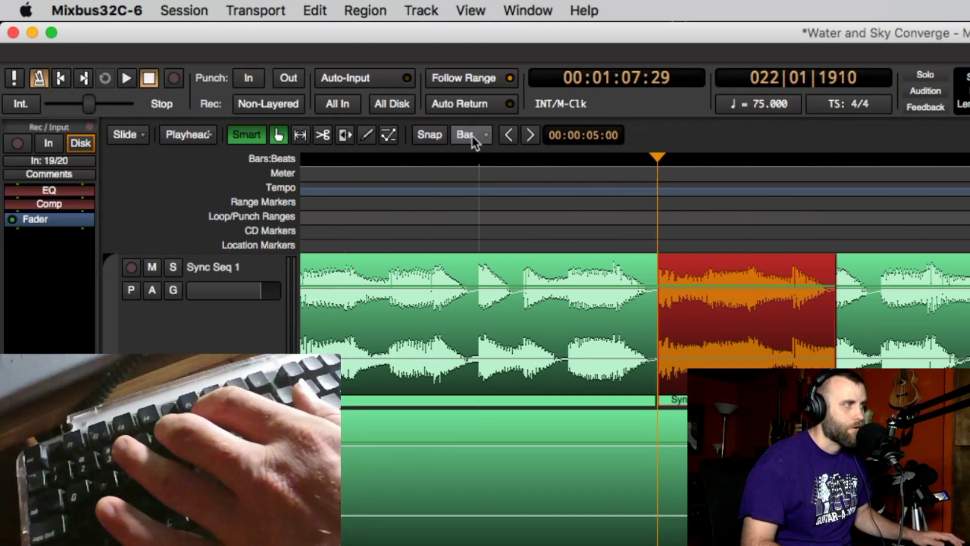
pyautogui.scroll(-1, 472, 136)
pyautogui.scroll(-3, 472, 136)
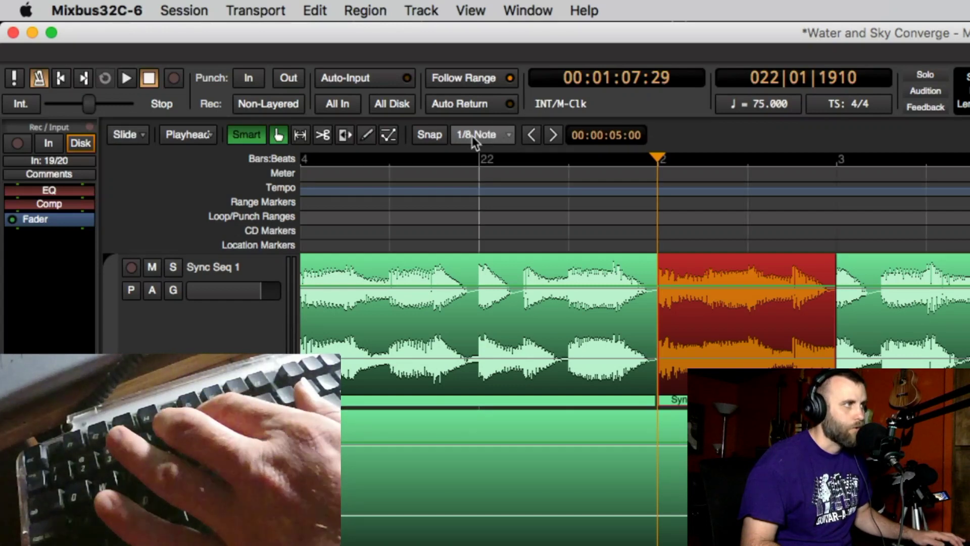
pyautogui.scroll(-2, 472, 136)
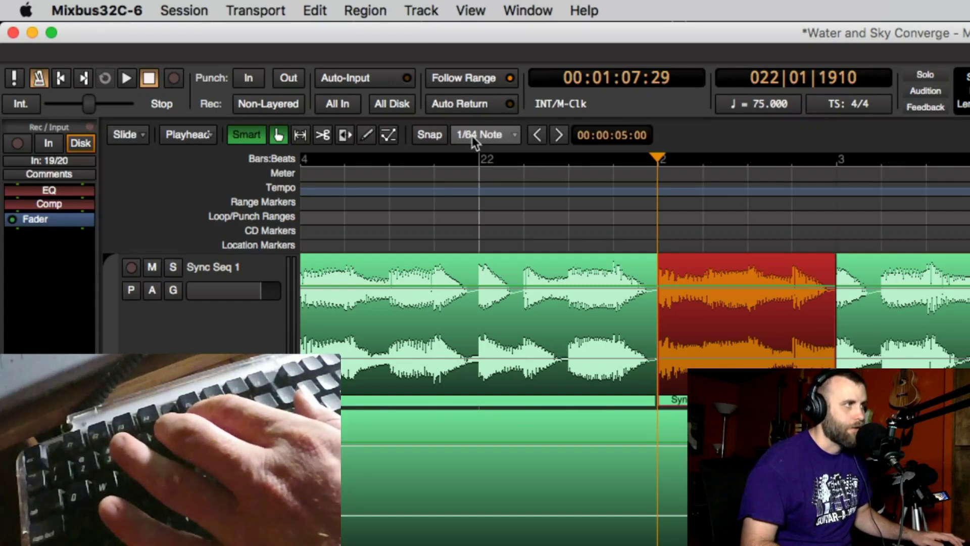
pyautogui.scroll(-1, 475, 141)
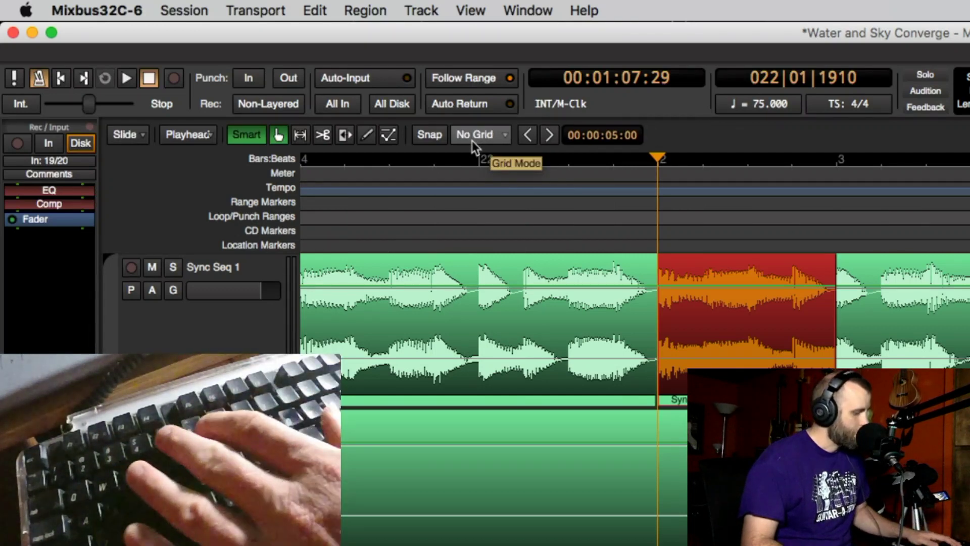
pyautogui.scroll(3, 472, 141)
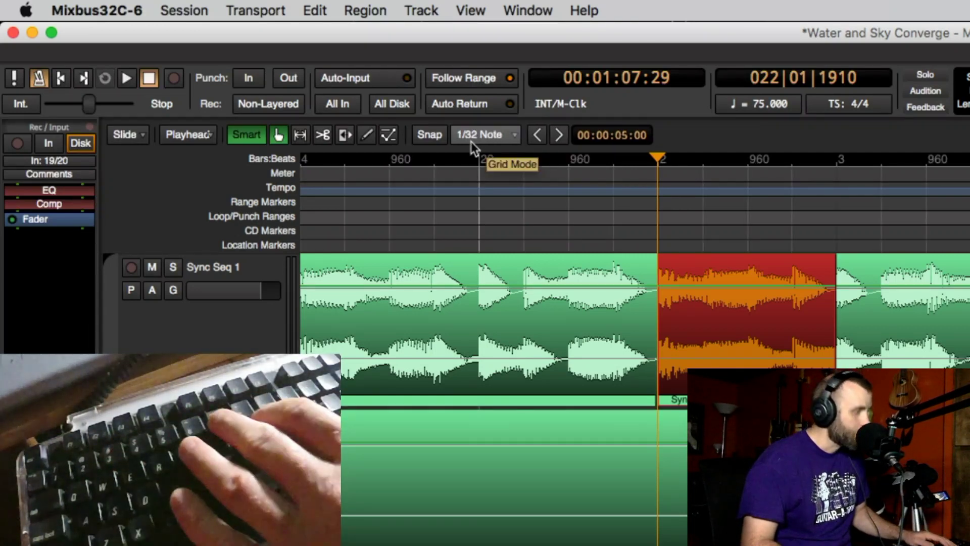
# Turn Auto Return on and test it by playing a short stretch of the session and stopping playback.
pyautogui.click(476, 104)
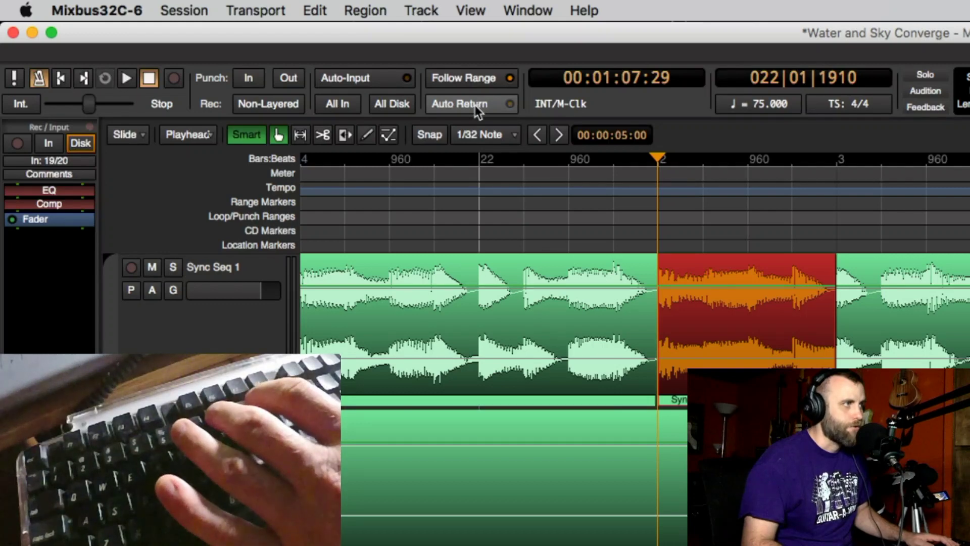
pyautogui.click(472, 105)
pyautogui.click(496, 106)
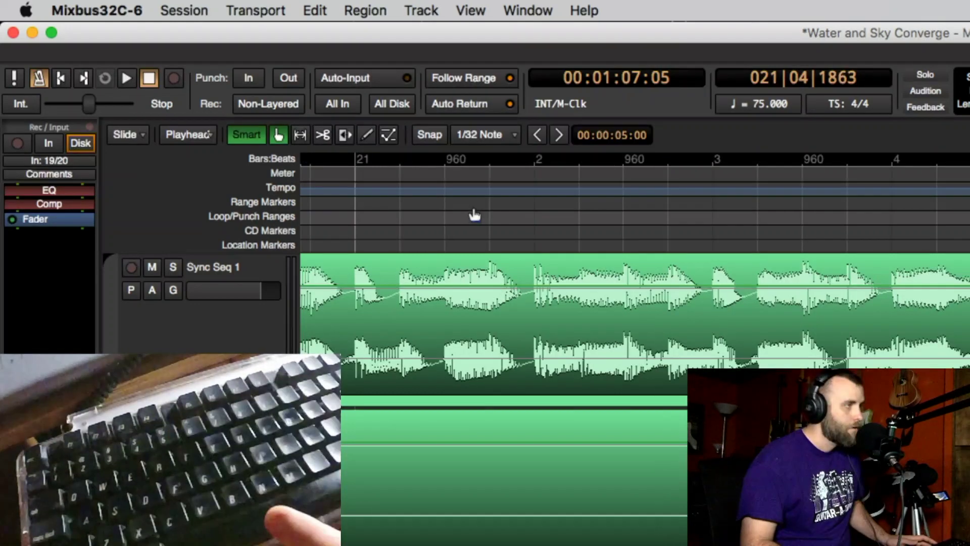
pyautogui.click(511, 210)
pyautogui.press('space')
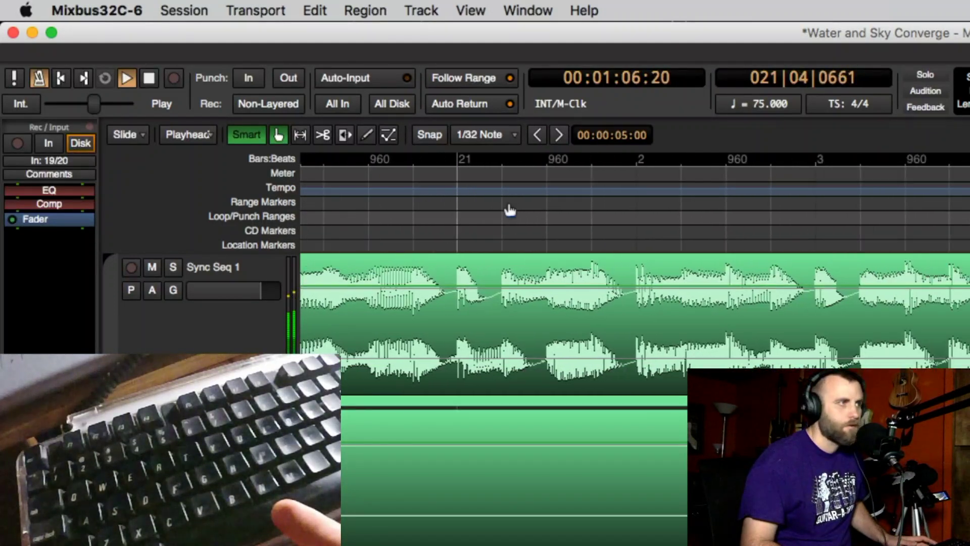
pyautogui.press('space')
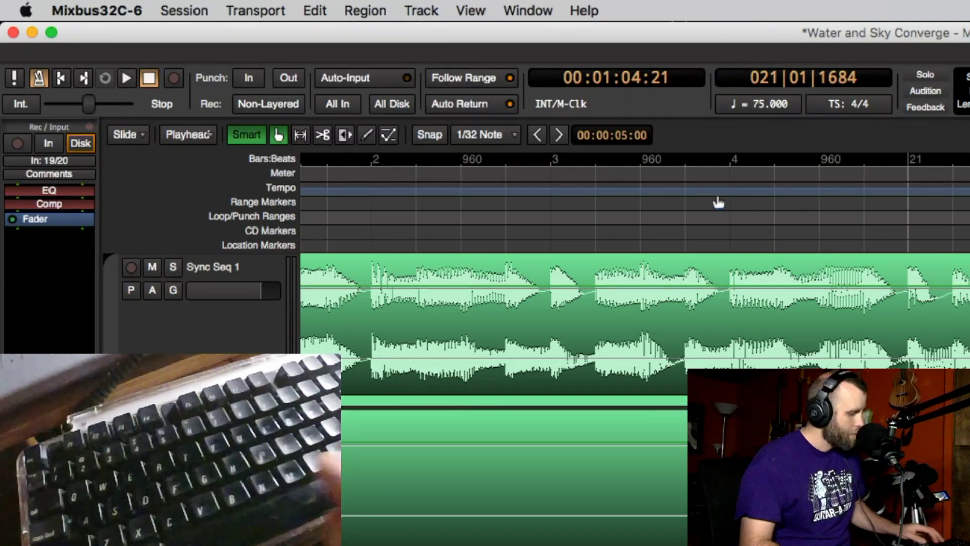
# Turn Auto Return off and play from 021|01|1684 until about the start of bar 22, stopping there.
pyautogui.press('5')
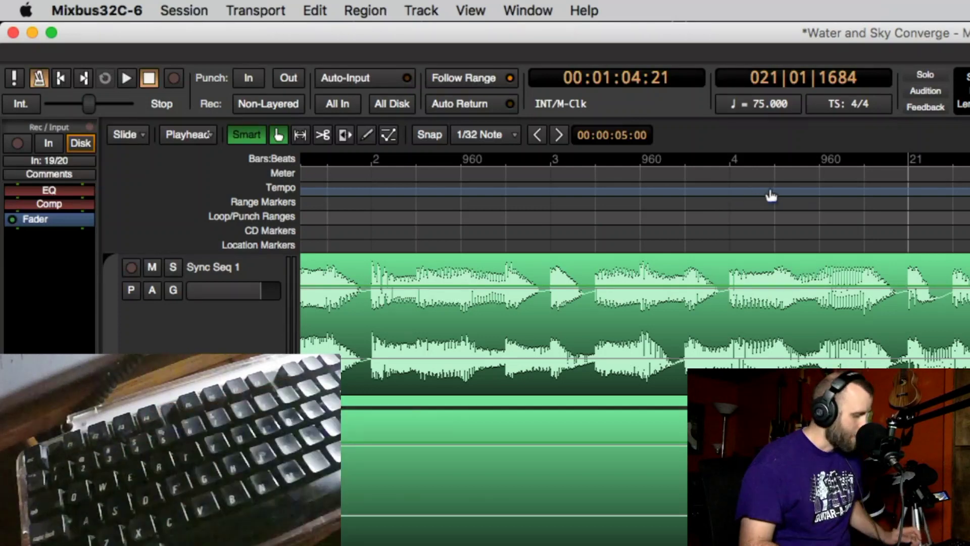
pyautogui.press('space')
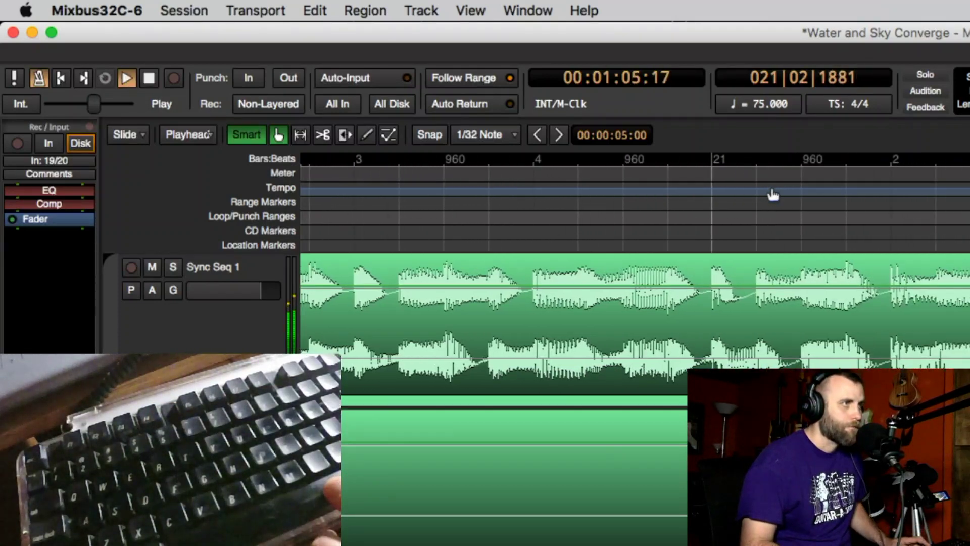
pyautogui.press('space')
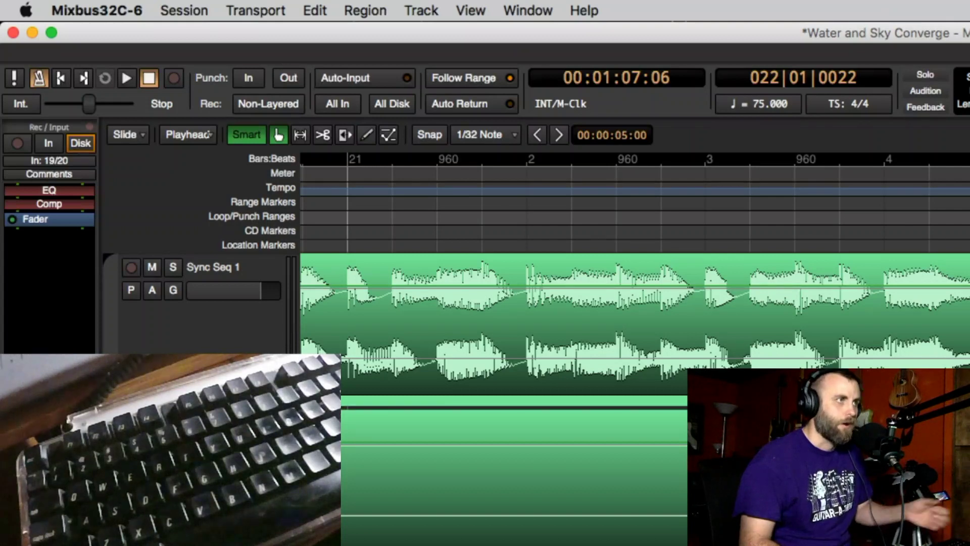
# Toggle Punch In and Punch Out on and off together, and Punch Out separately, ending with both off.
pyautogui.press('6')
pyautogui.press('6')
pyautogui.press('6')
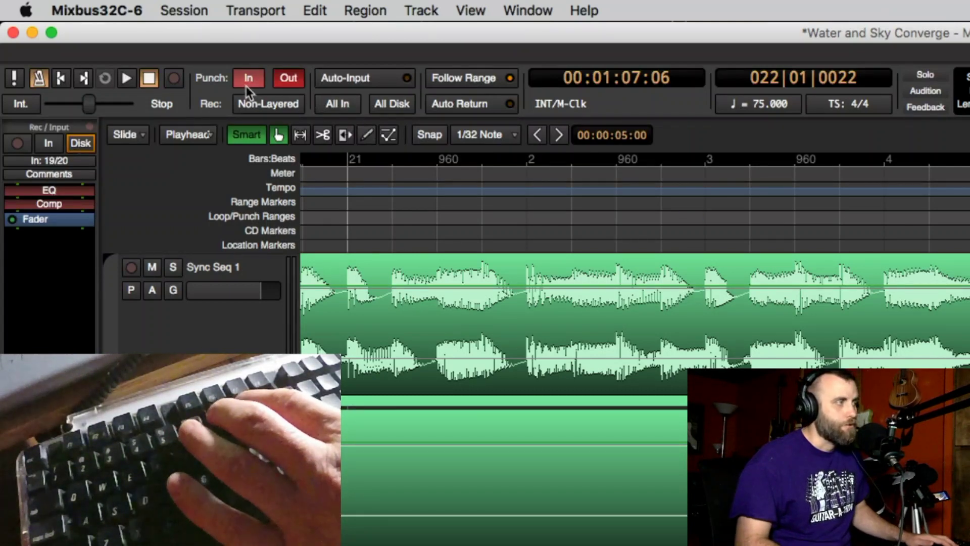
pyautogui.click(285, 85)
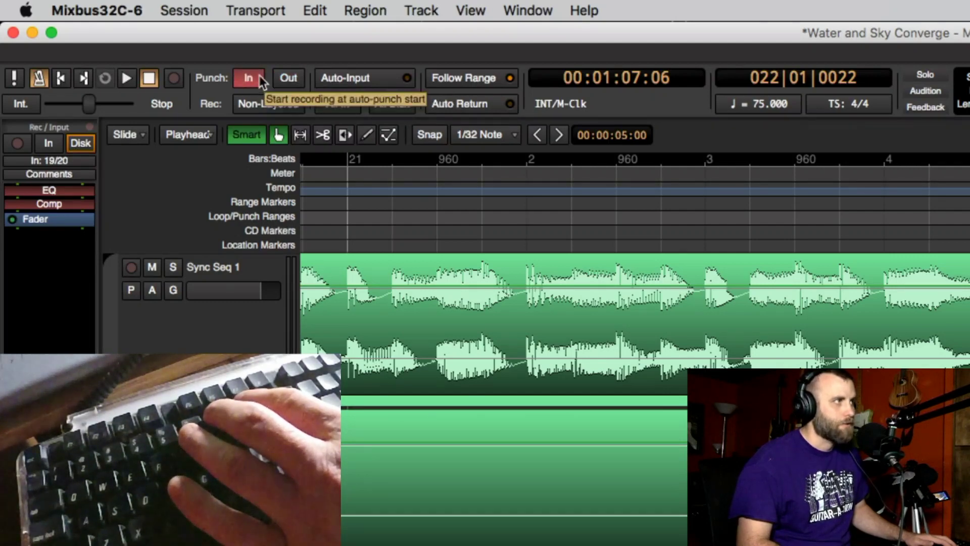
pyautogui.click(286, 79)
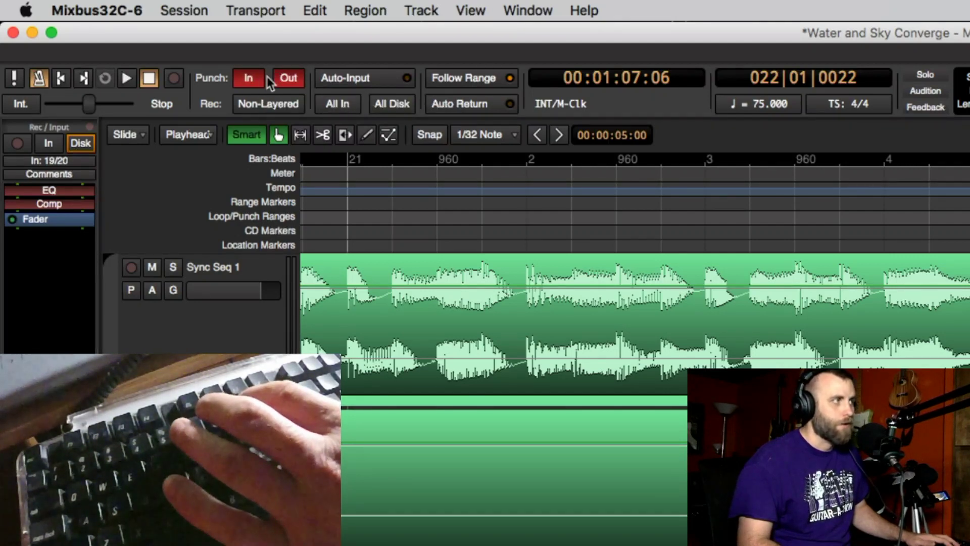
pyautogui.press('6')
pyautogui.press('6')
pyautogui.press('6')
pyautogui.press('6')
pyautogui.press('6')
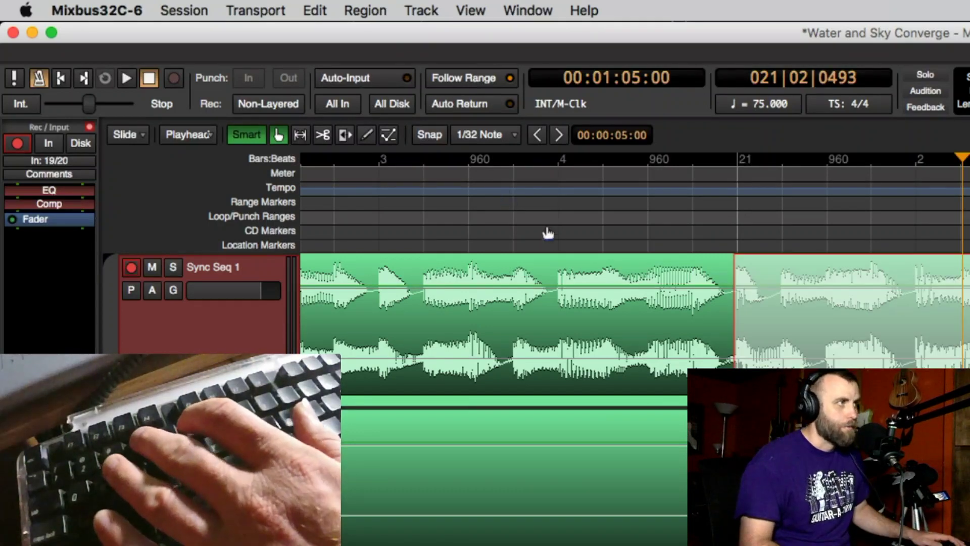
# Turn Snap on, place the playhead at 020|04|1440, and select a Sync Seq 1 range starting at 021|01|0000.
pyautogui.press('2')
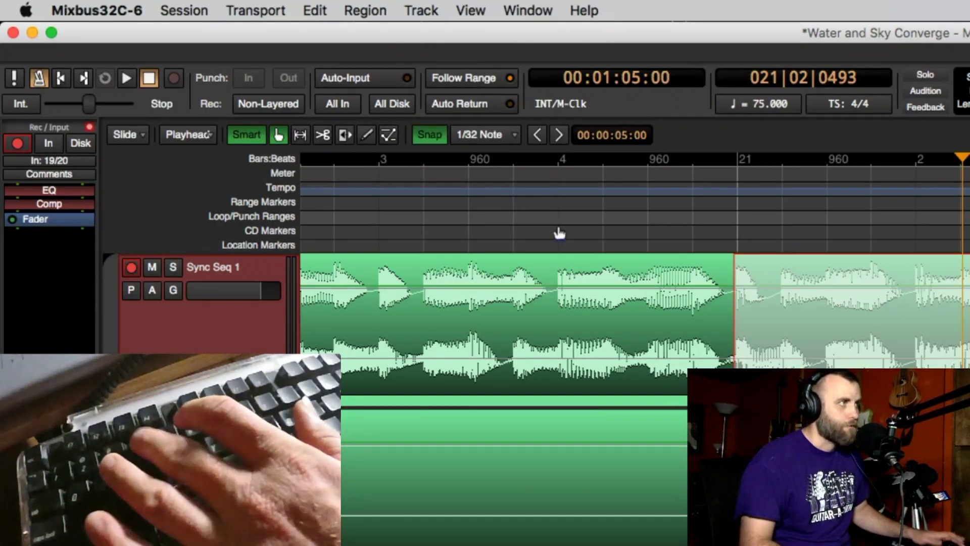
pyautogui.moveTo(692, 228); pyautogui.dragTo(739, 230)
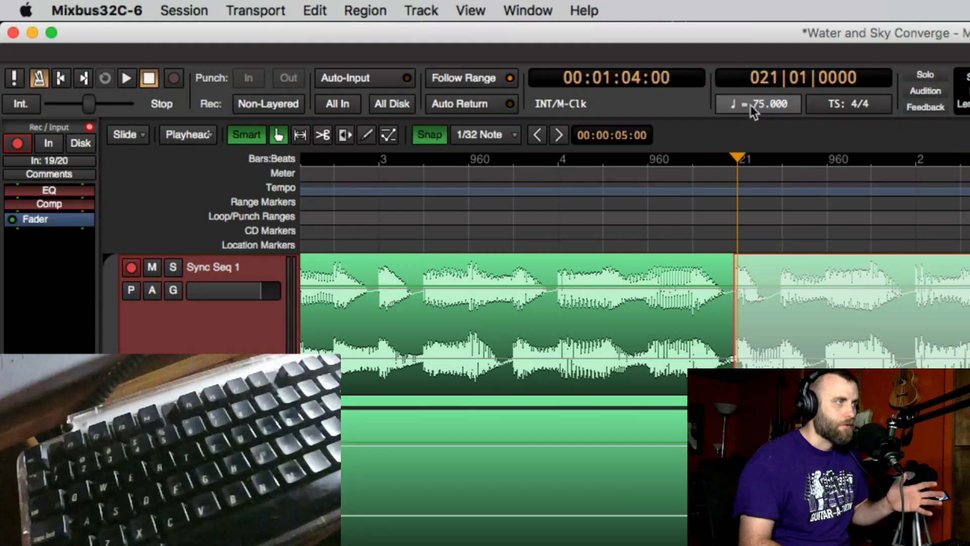
pyautogui.click(675, 310)
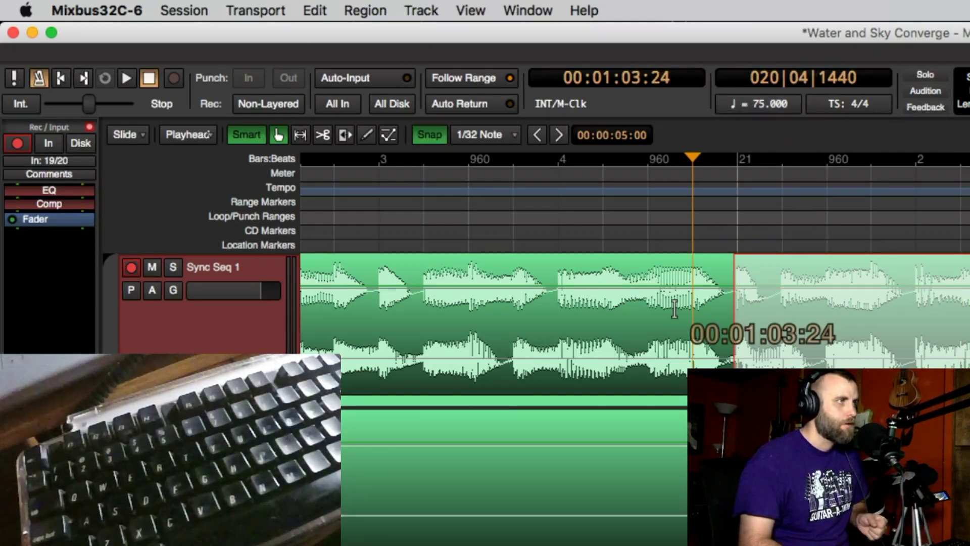
pyautogui.moveTo(737, 293); pyautogui.dragTo(968, 298)
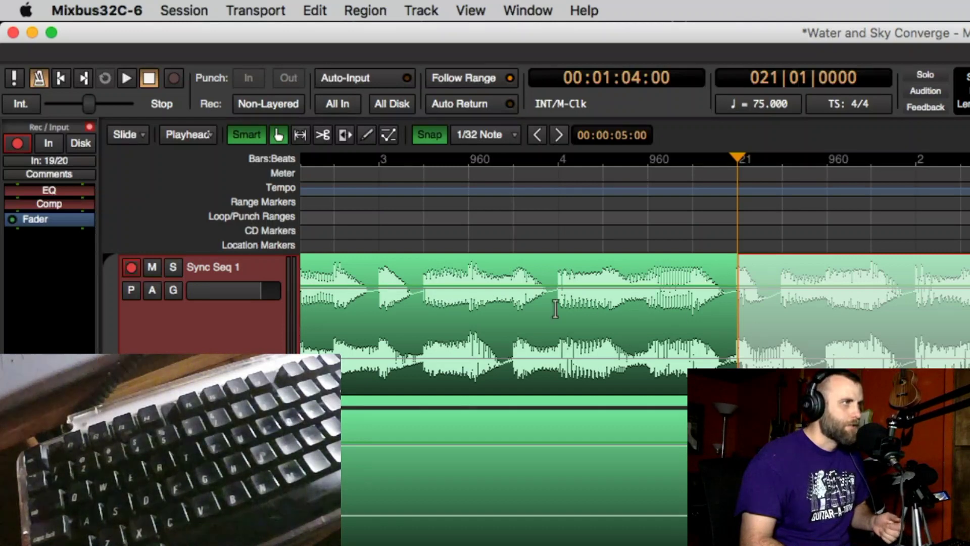
# Separate the Sync Seq 1 range from 020|04|0000 to 021|01|0000 into its own region and select that region.
pyautogui.moveTo(559, 297); pyautogui.dragTo(718, 306)
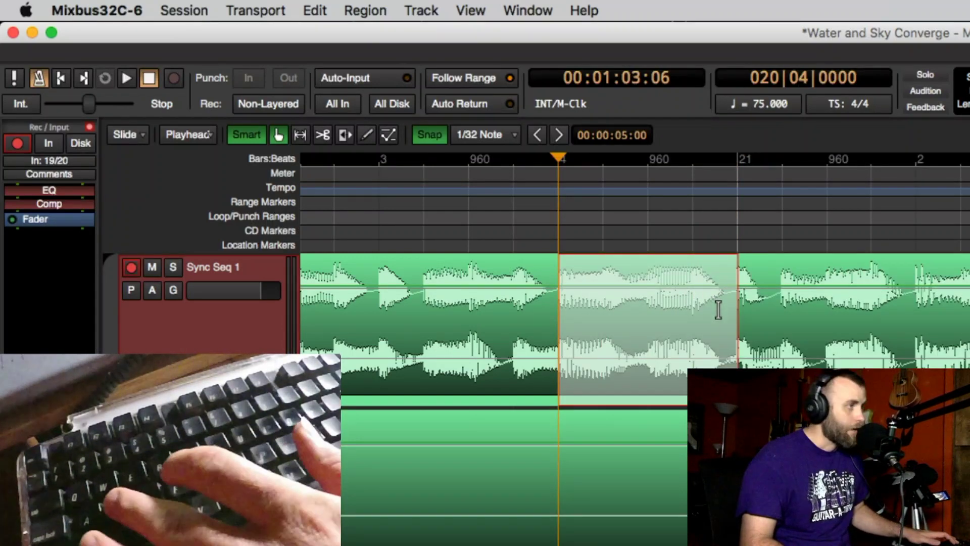
pyautogui.press('s')
pyautogui.click(652, 382)
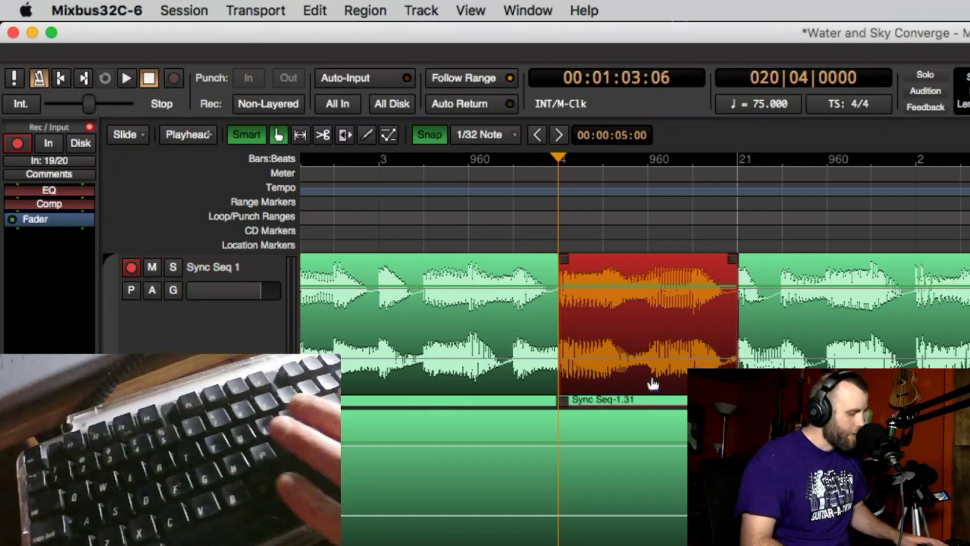
# Try to set the global tempo from the selected region as one bar, and start defining the range from 021|02|0000 as one bar.
pyautogui.press('9')
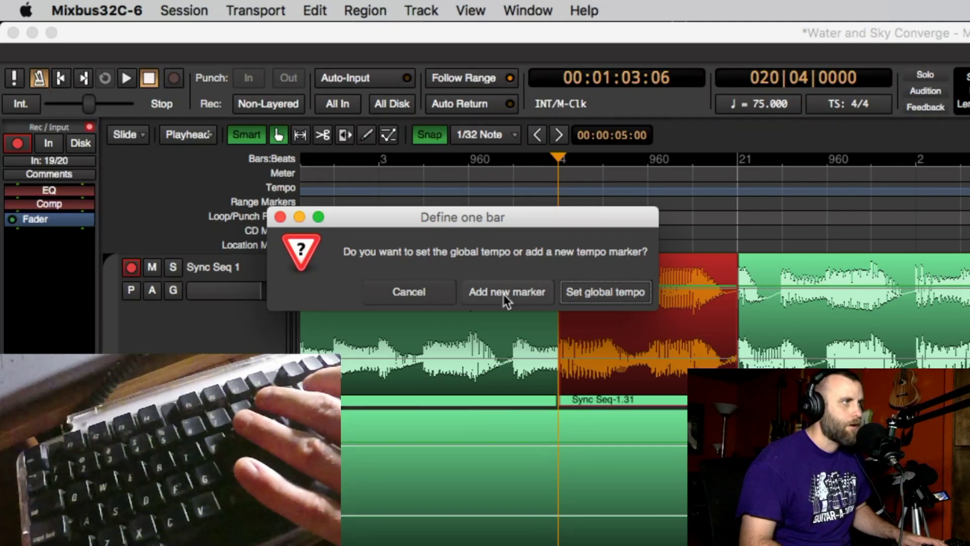
pyautogui.click(614, 294)
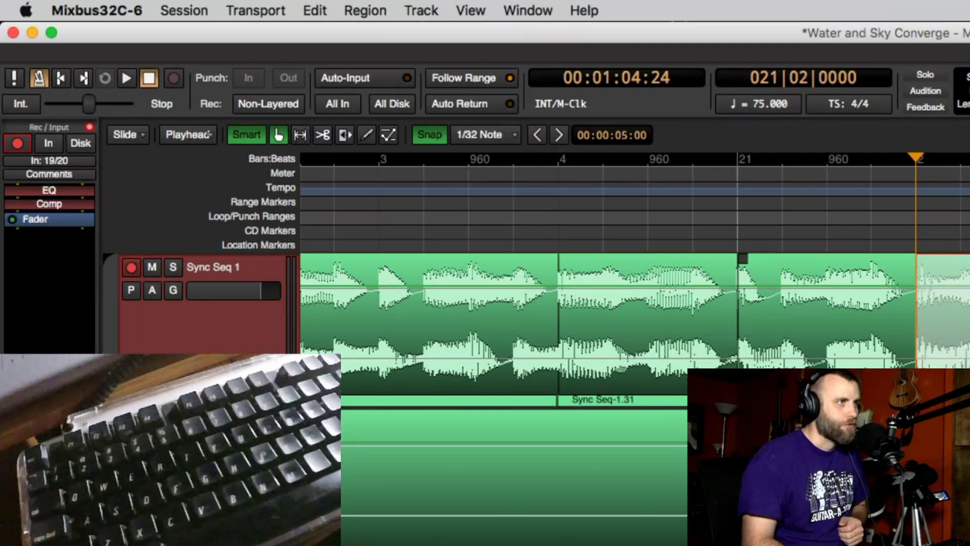
pyautogui.press('9')
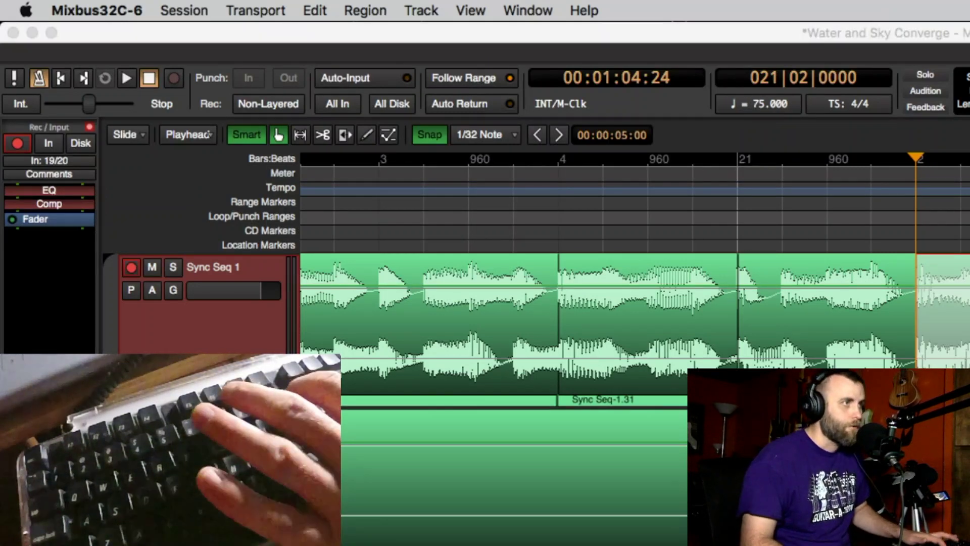